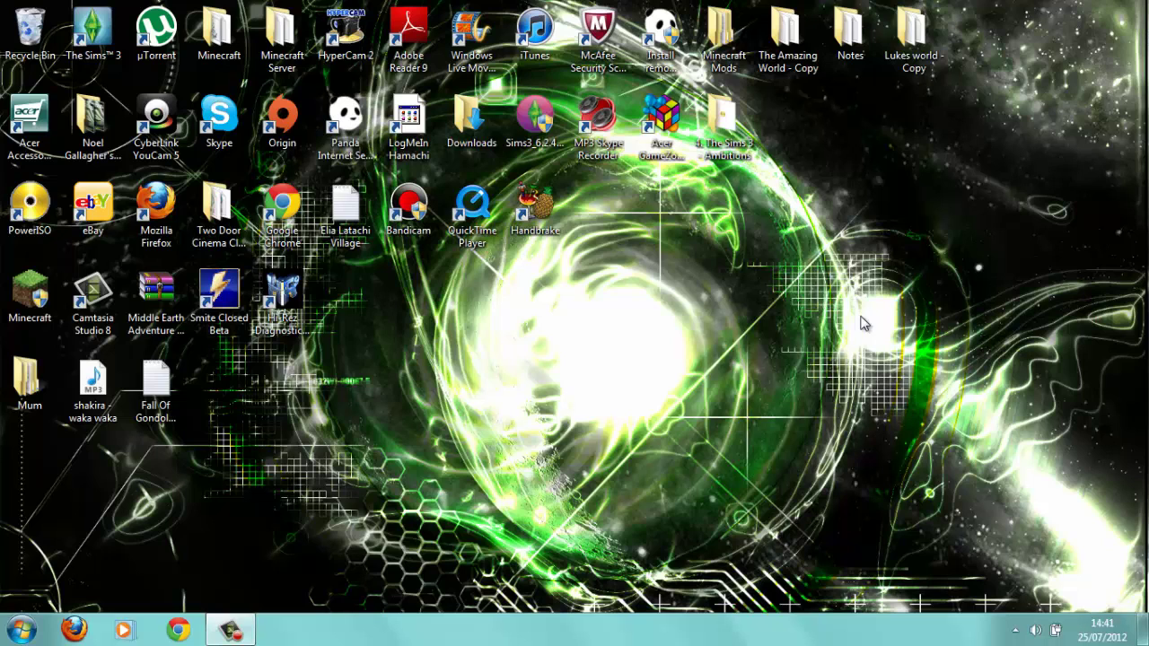
# - Check the computer's installed memory and system type in its system properties, and close the window
pyautogui.click(19, 630)
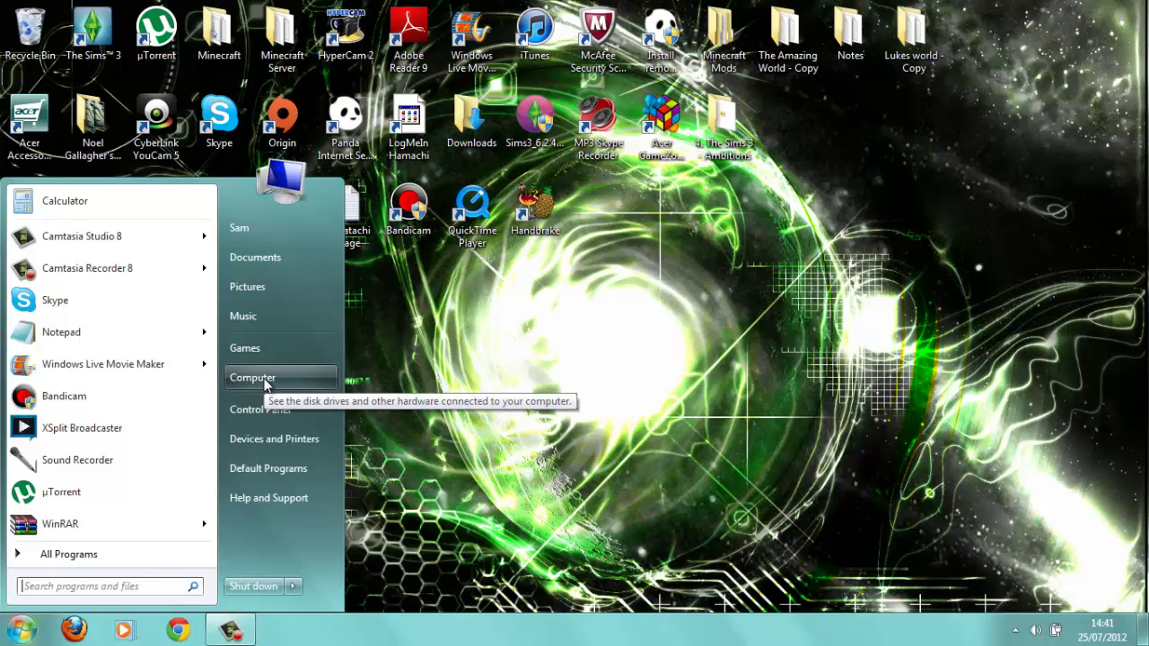
pyautogui.click(606, 424)
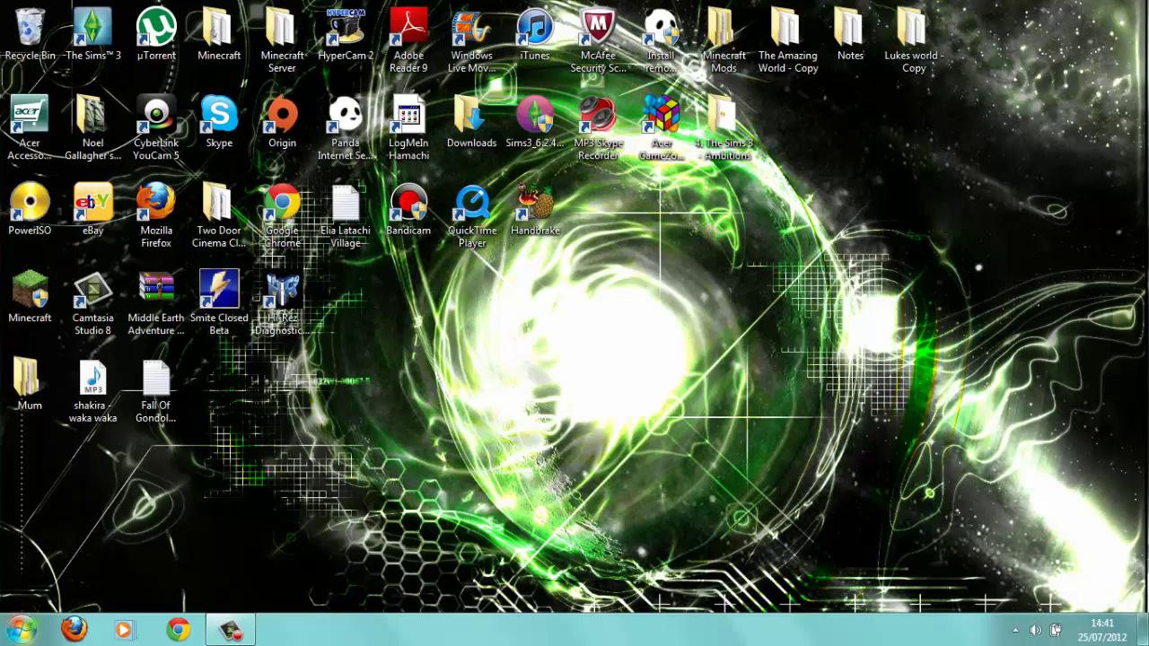
pyautogui.press('super')
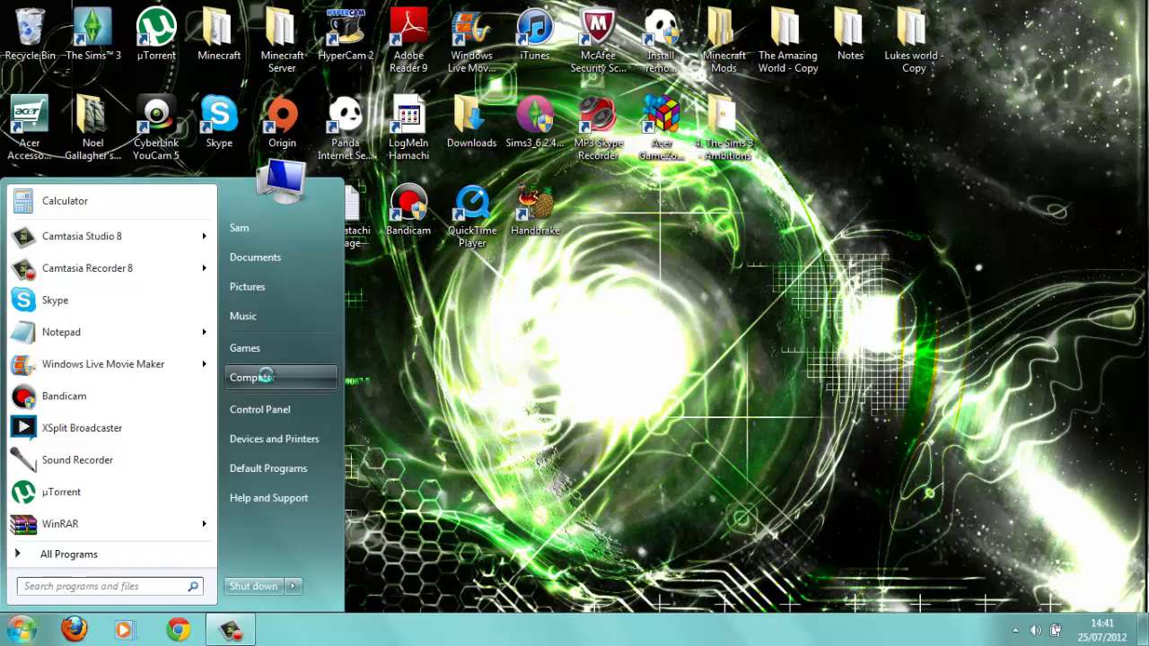
pyautogui.rightClick(266, 377)
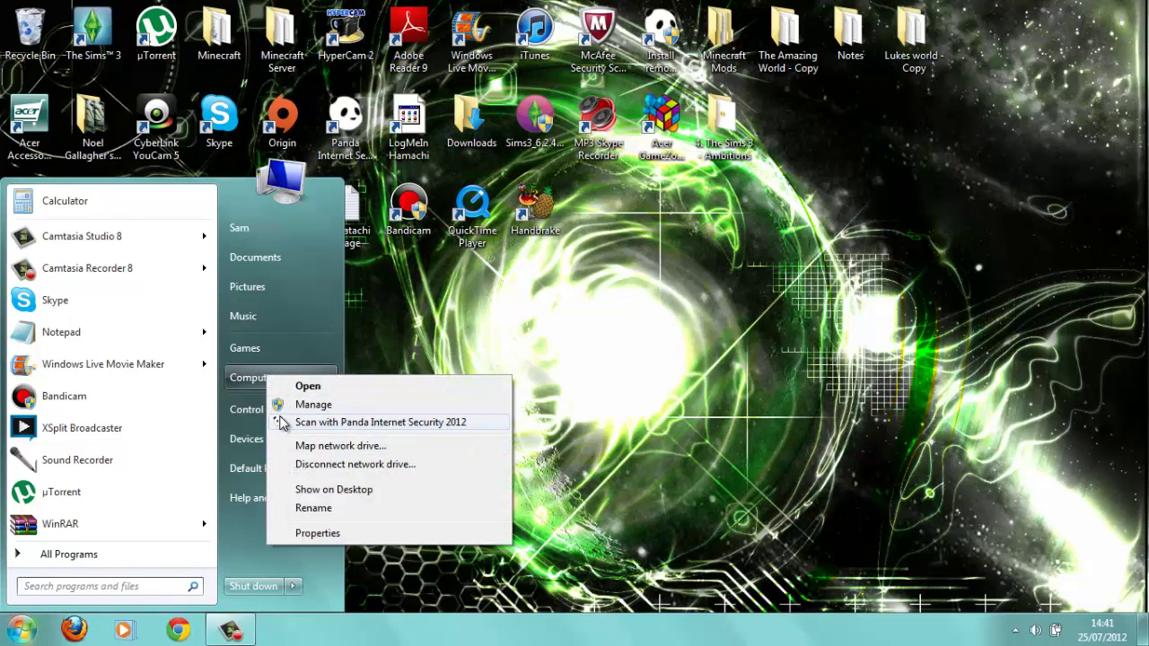
pyautogui.click(355, 539)
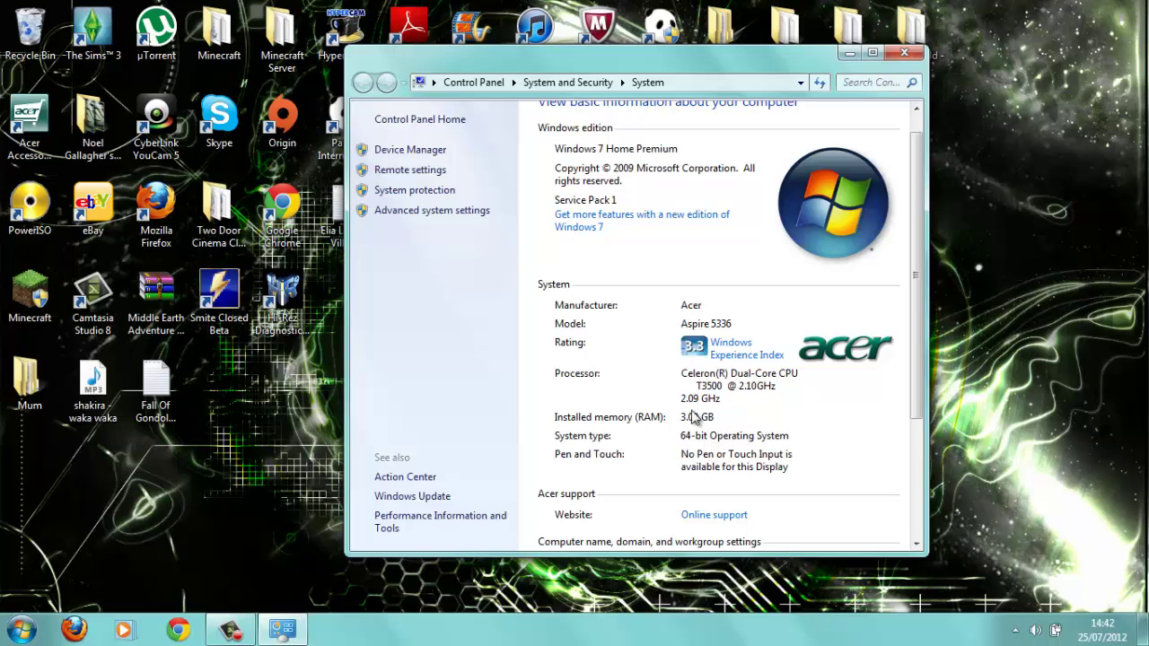
pyautogui.click(911, 56)
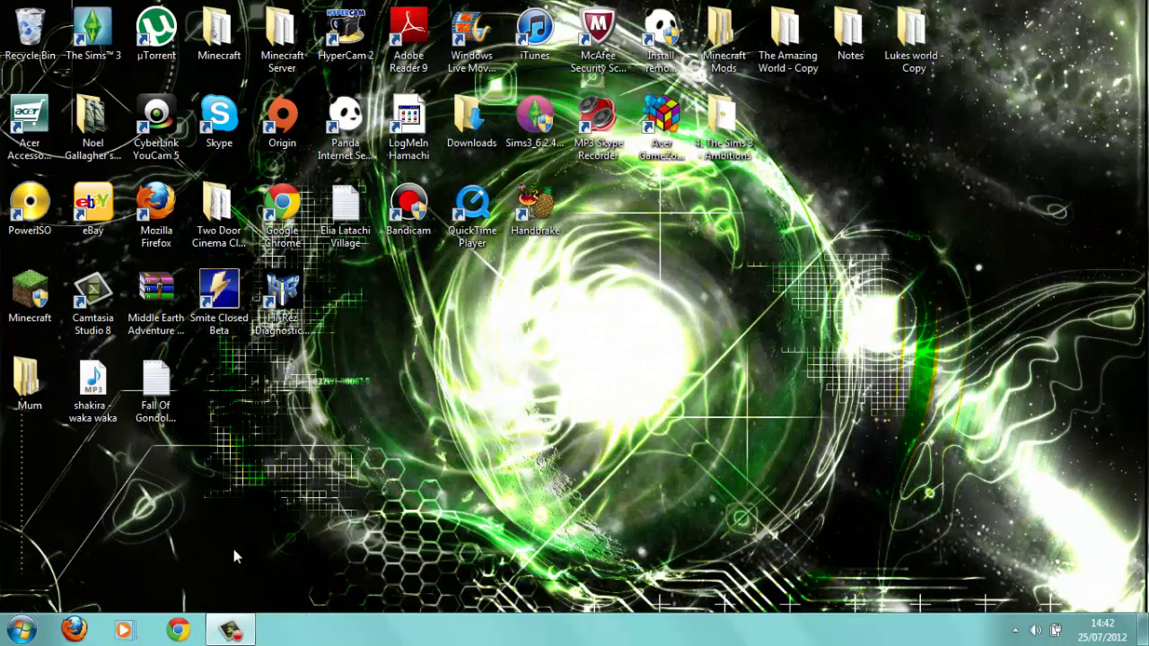
# - Search the Control Panel for "java", open the Java (32-bit) settings, and close the Control Panel
pyautogui.click(22, 628)
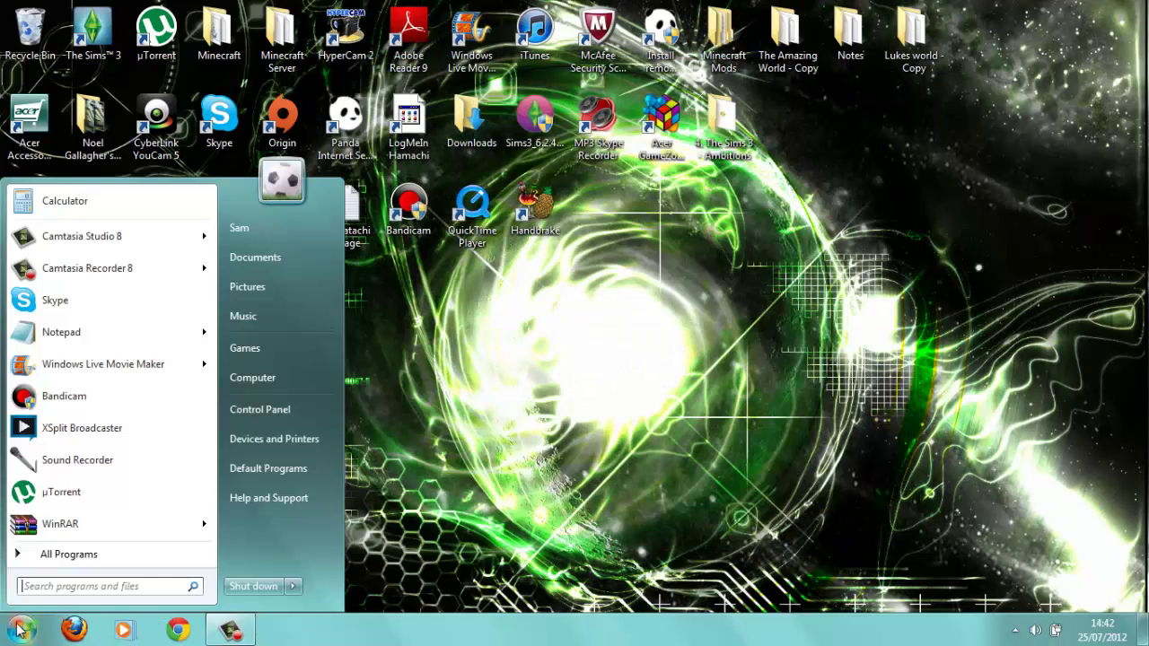
pyautogui.click(259, 416)
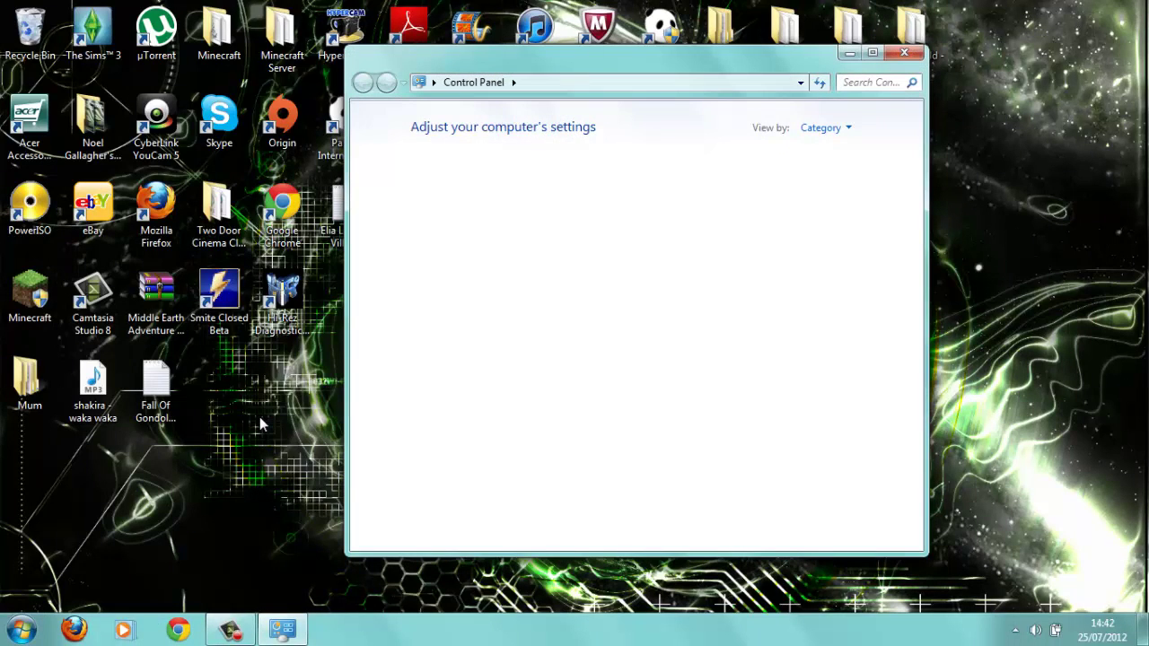
pyautogui.write('java')
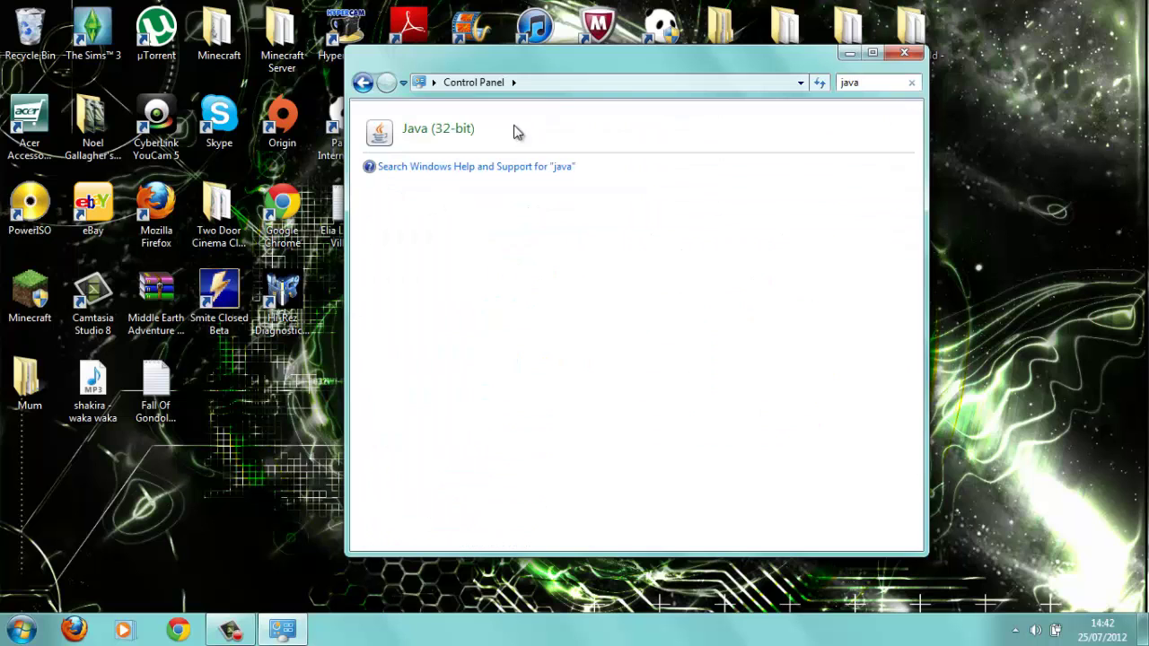
pyautogui.click(456, 135)
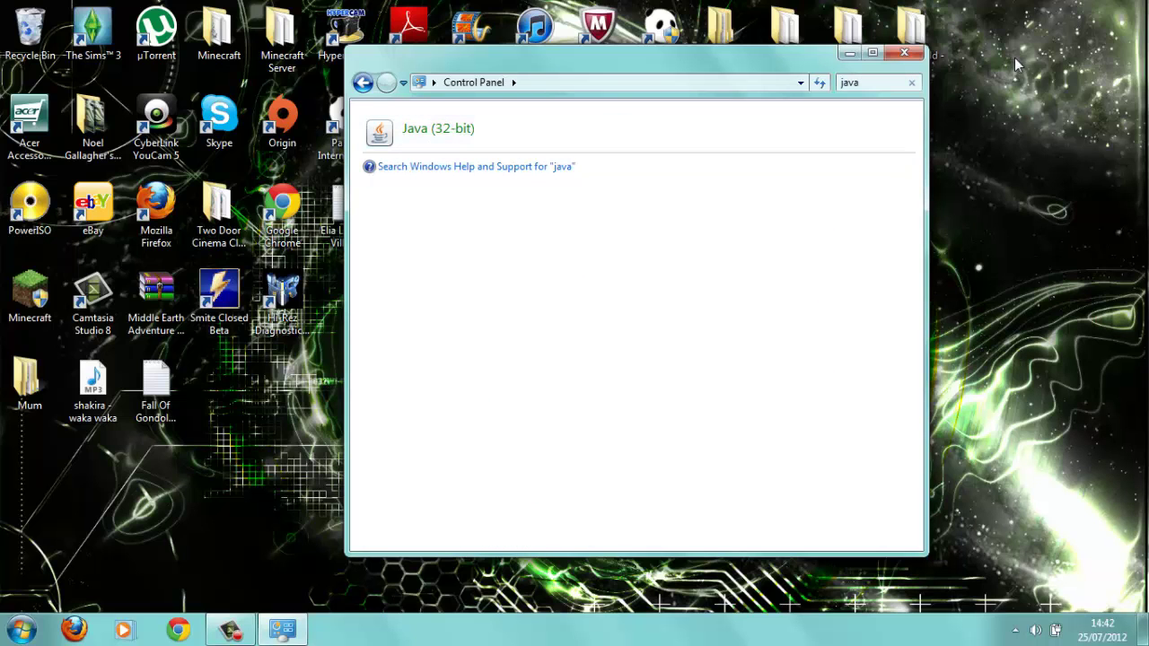
pyautogui.click(904, 52)
# - Launch Minecraft from the desktop
pyautogui.click(22, 631)
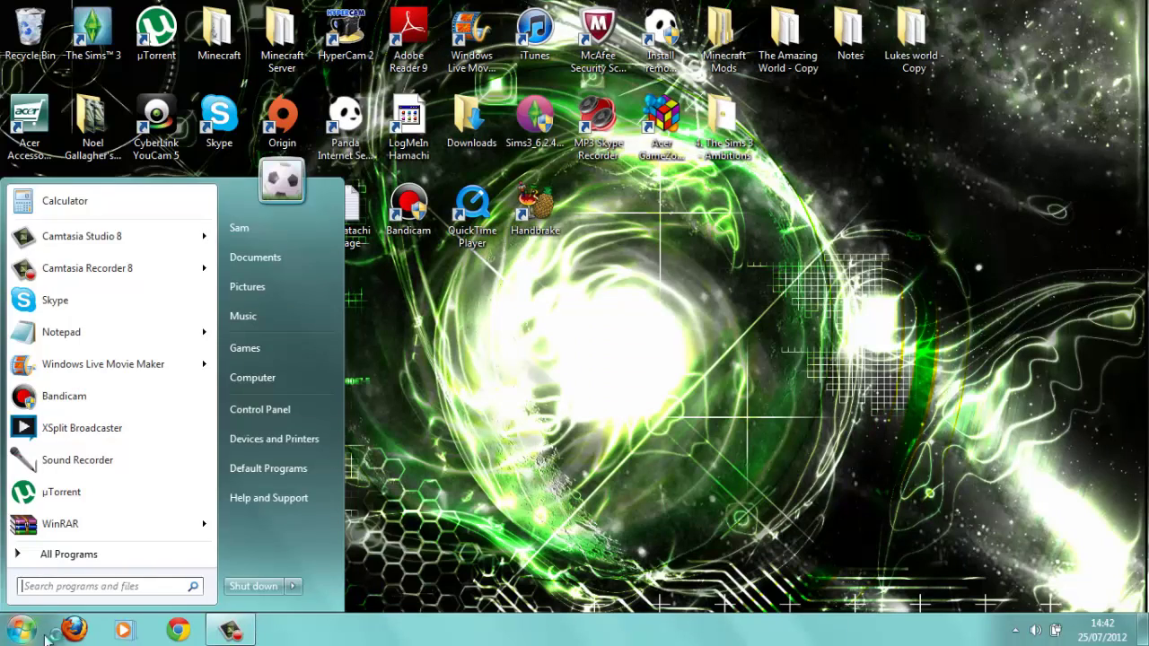
pyautogui.click(22, 631)
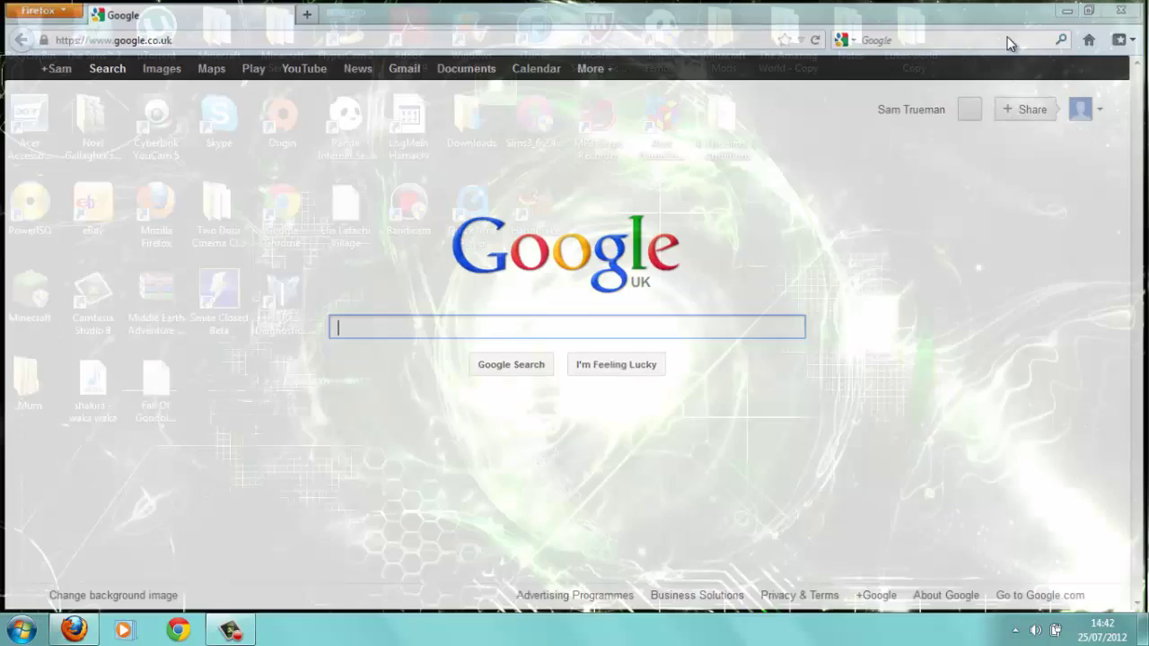
pyautogui.click(30, 305)
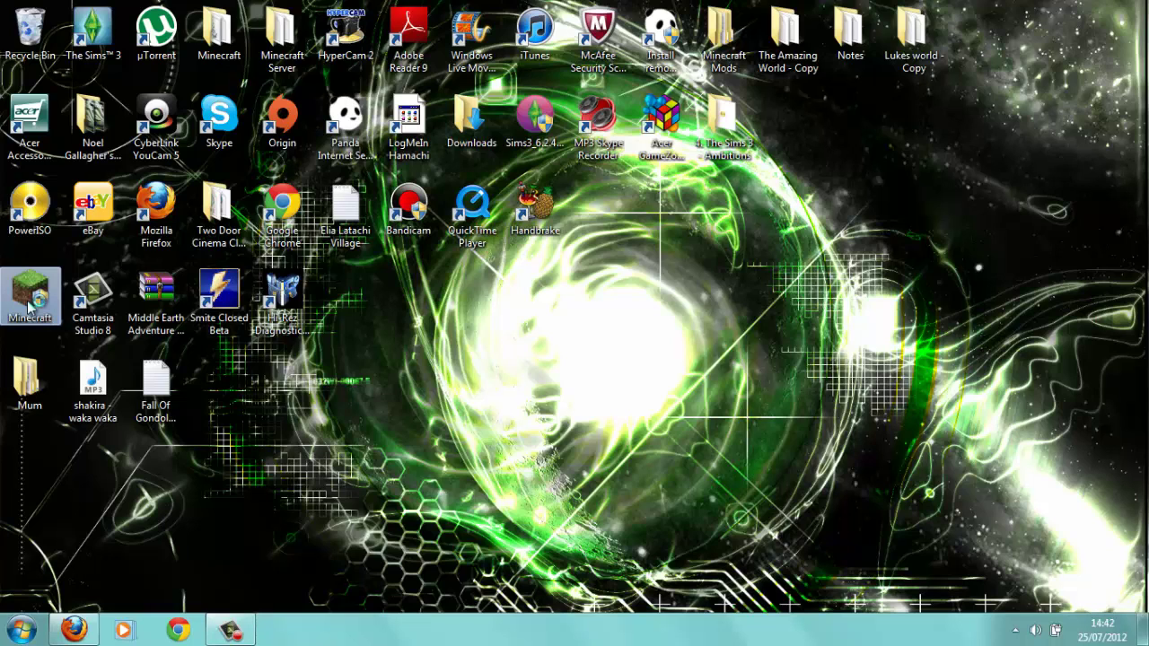
pyautogui.doubleClick(29, 297)
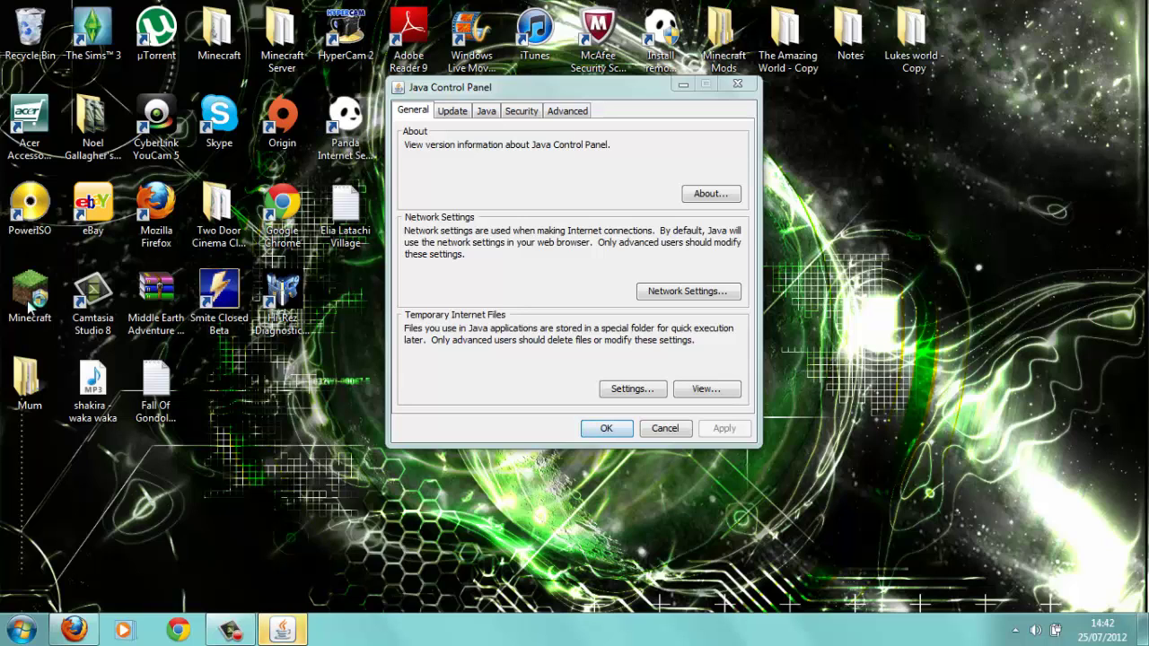
# - View the Java runtime settings in the Java Control Panel, and close the panel and the launcher error message
pyautogui.click(490, 111)
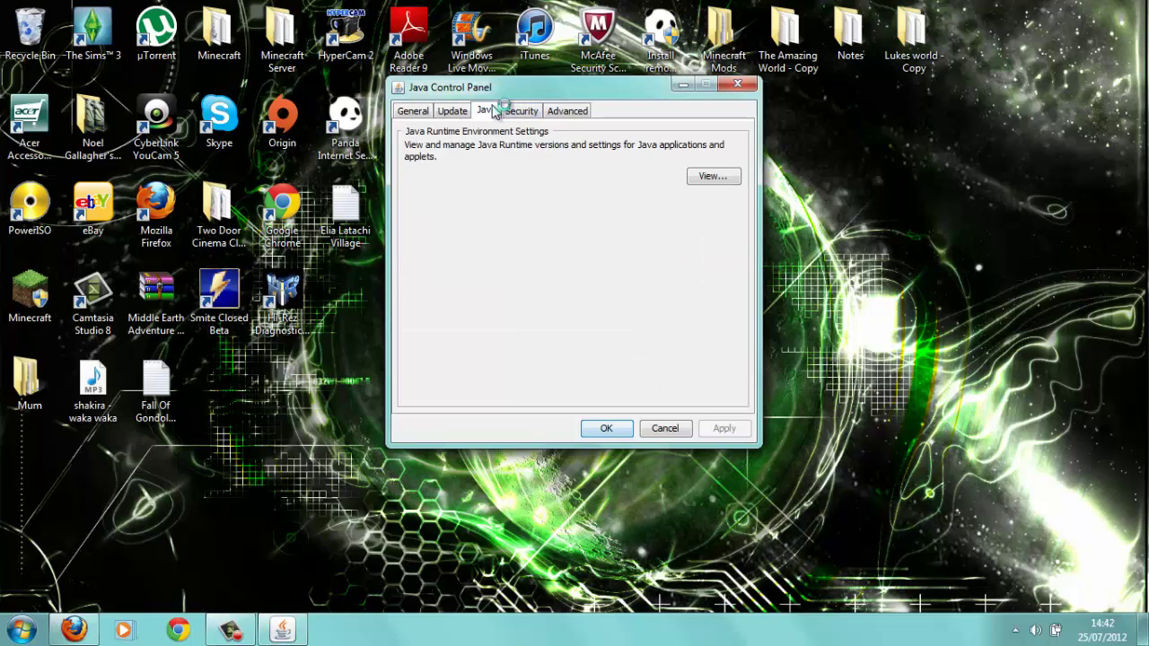
pyautogui.click(607, 429)
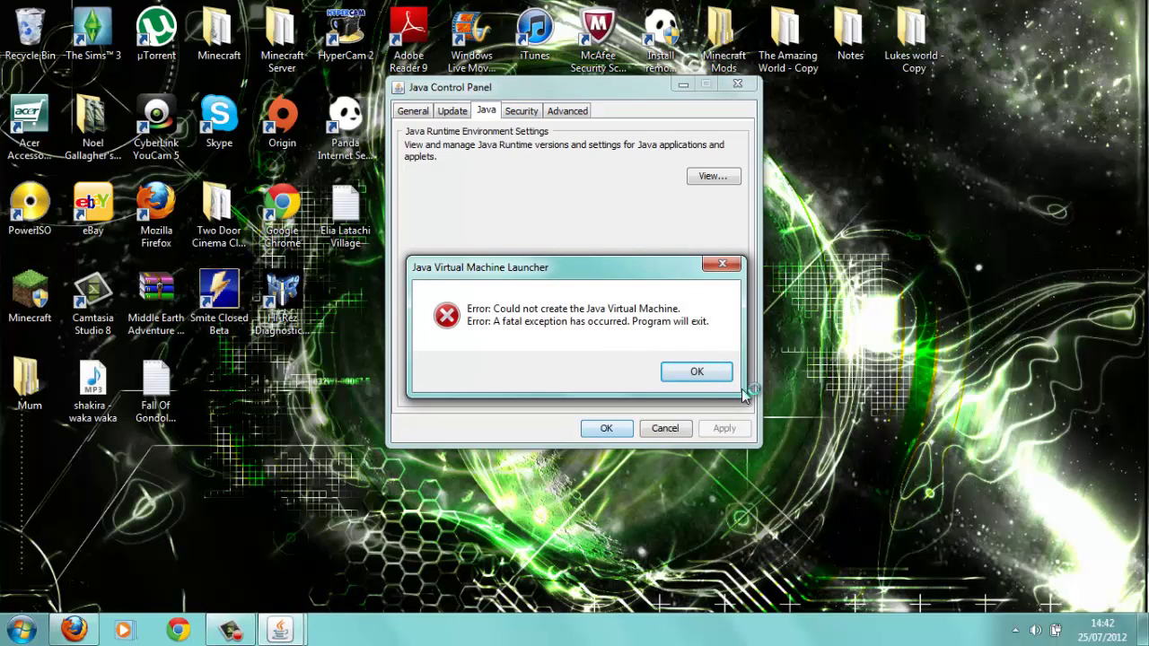
pyautogui.click(737, 83)
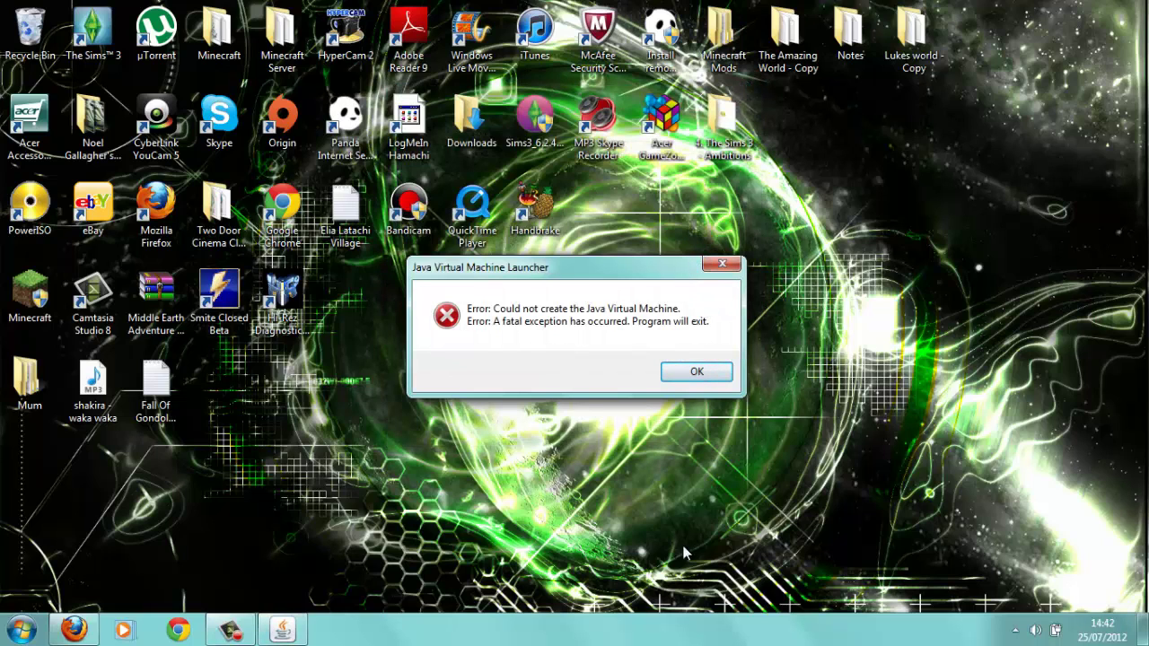
pyautogui.click(708, 373)
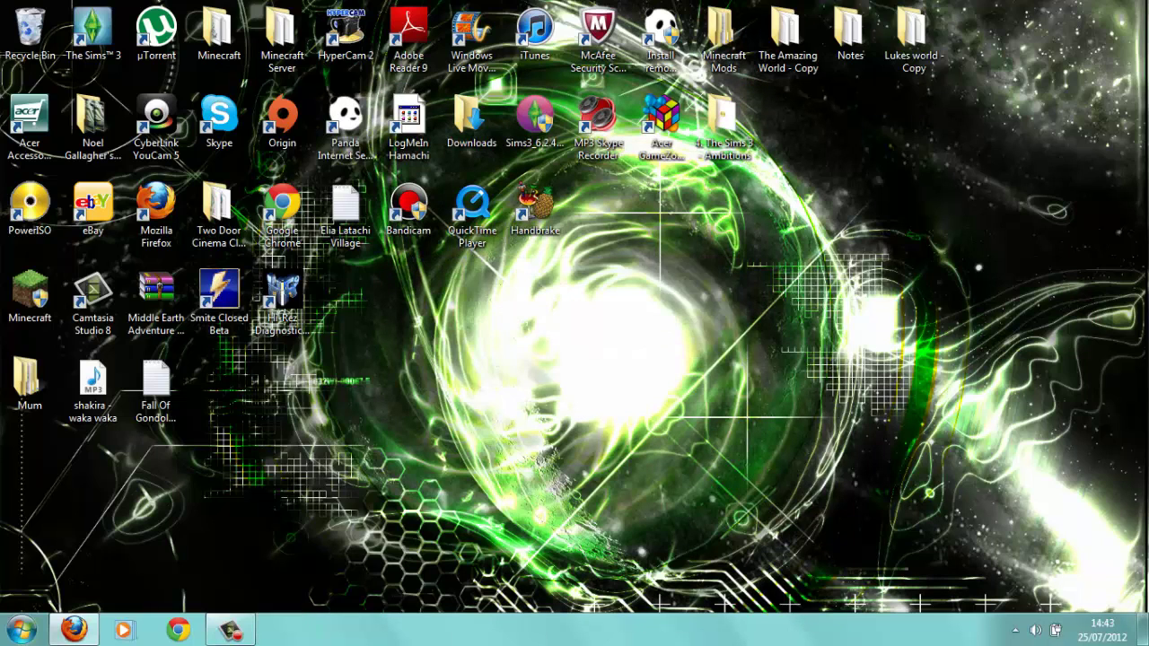
# - Switch to Firefox, search Google for "java 64 bit download", and open the java.com page on choosing a Java download for 64-bit Windows
pyautogui.click(74, 629)
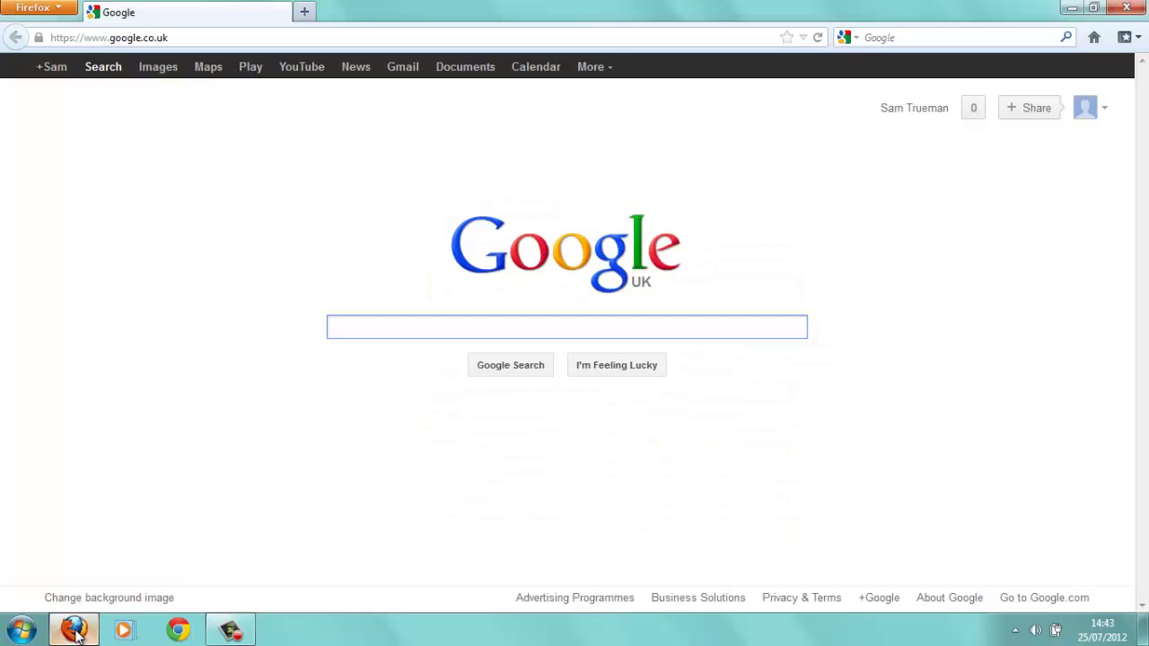
pyautogui.write('Java')
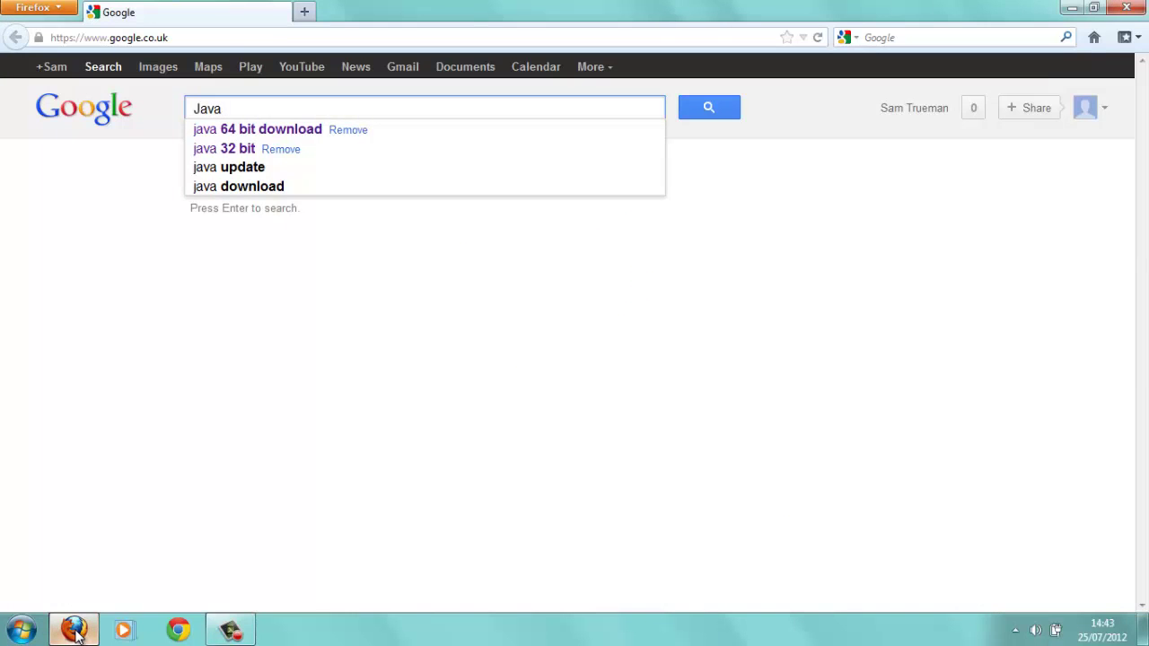
pyautogui.press('Down')
pyautogui.press('Return')
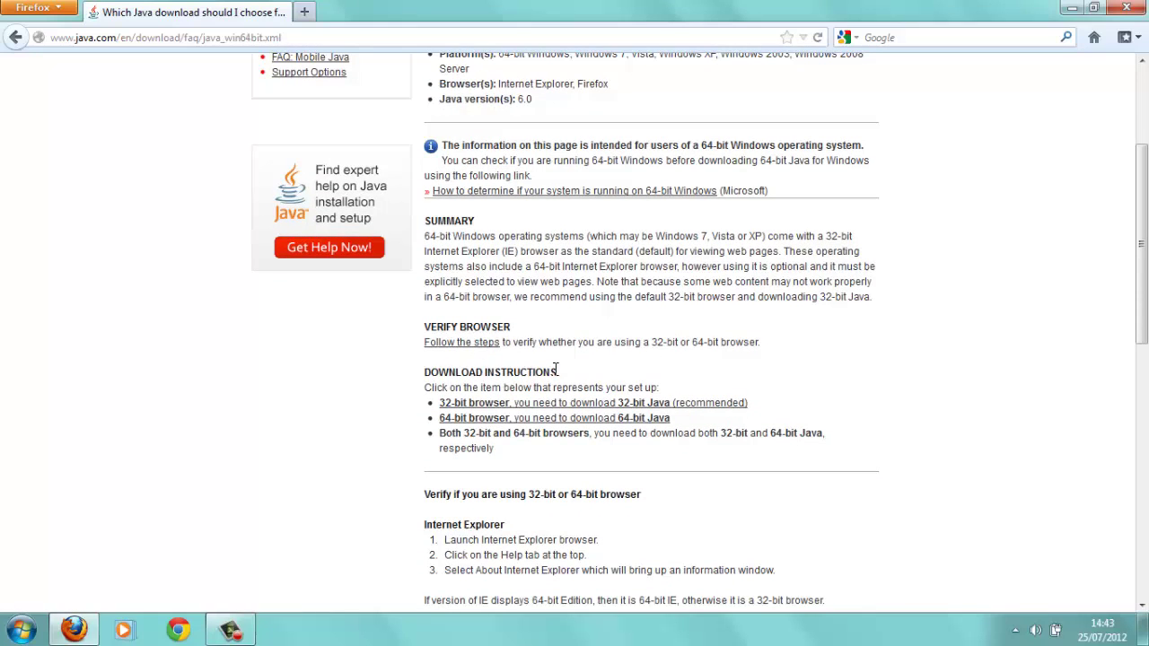
# - Examine the download instructions for 32-bit and 64-bit browsers, highlighting the section while reading
pyautogui.moveTo(492, 388); pyautogui.dragTo(316, 419)
pyautogui.click(267, 397)
pyautogui.moveTo(426, 373); pyautogui.dragTo(582, 455)
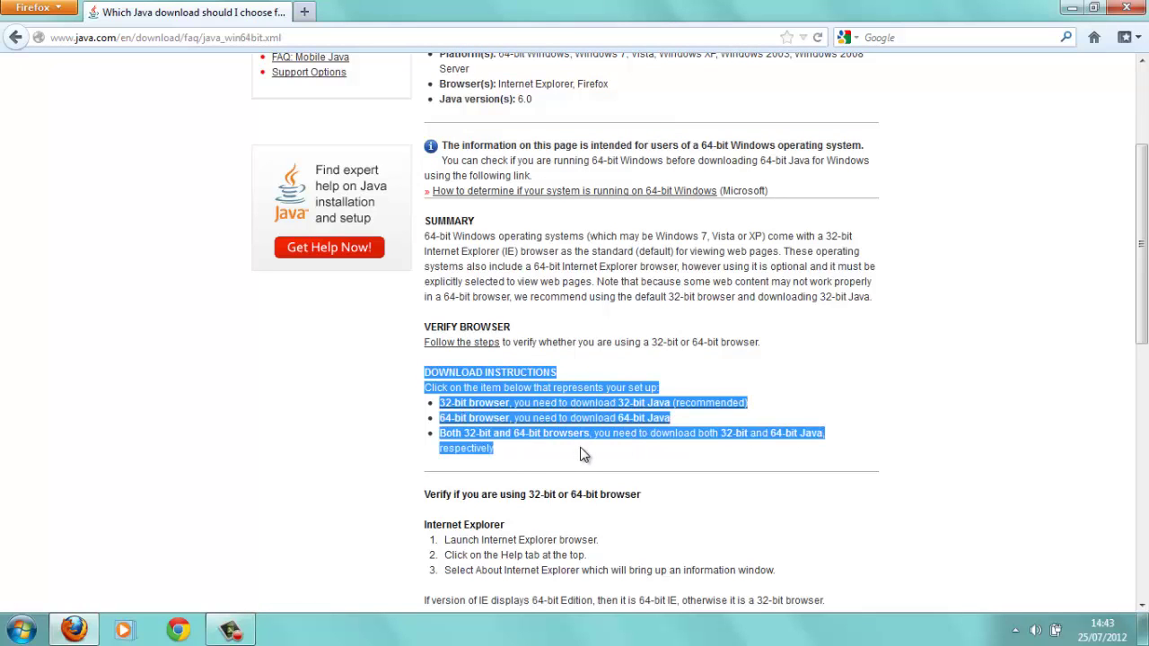
pyautogui.click(855, 359)
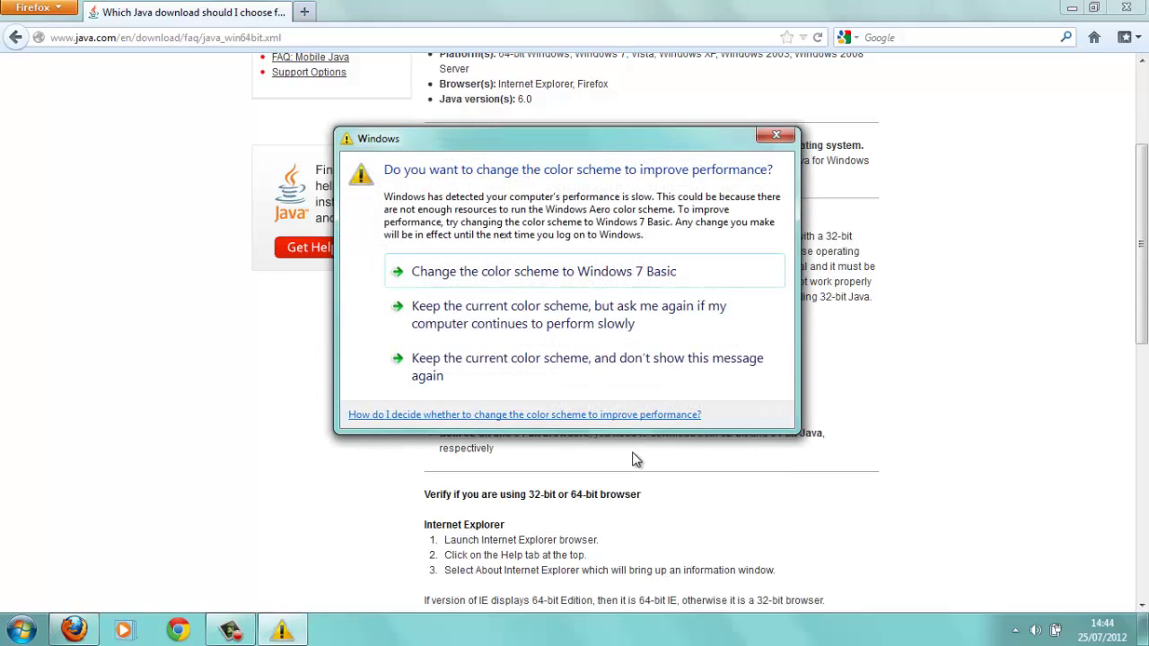
# - Dismiss the Windows color scheme prompt without choosing an option
pyautogui.click(778, 136)
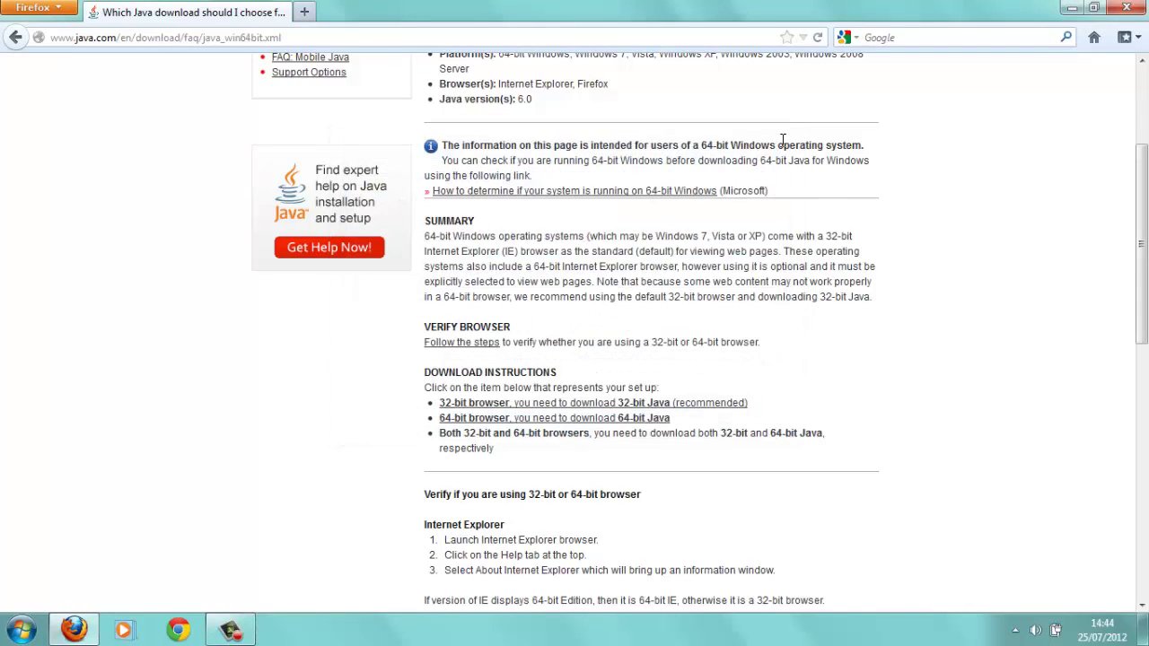
pyautogui.click(247, 637)
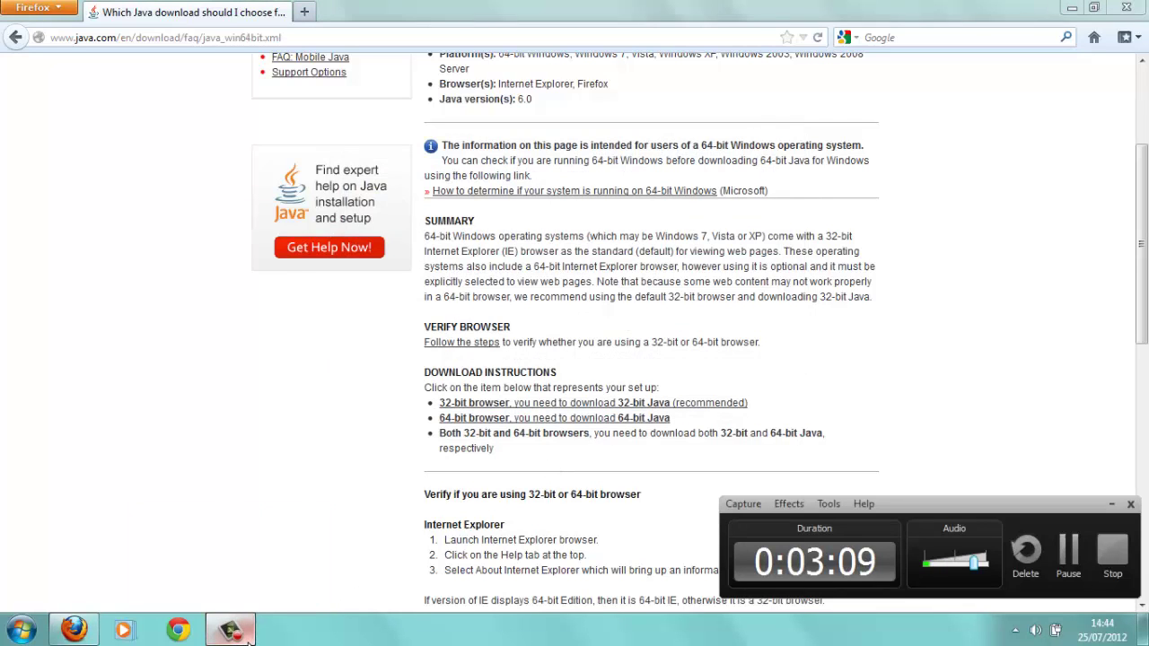
pyautogui.click(247, 637)
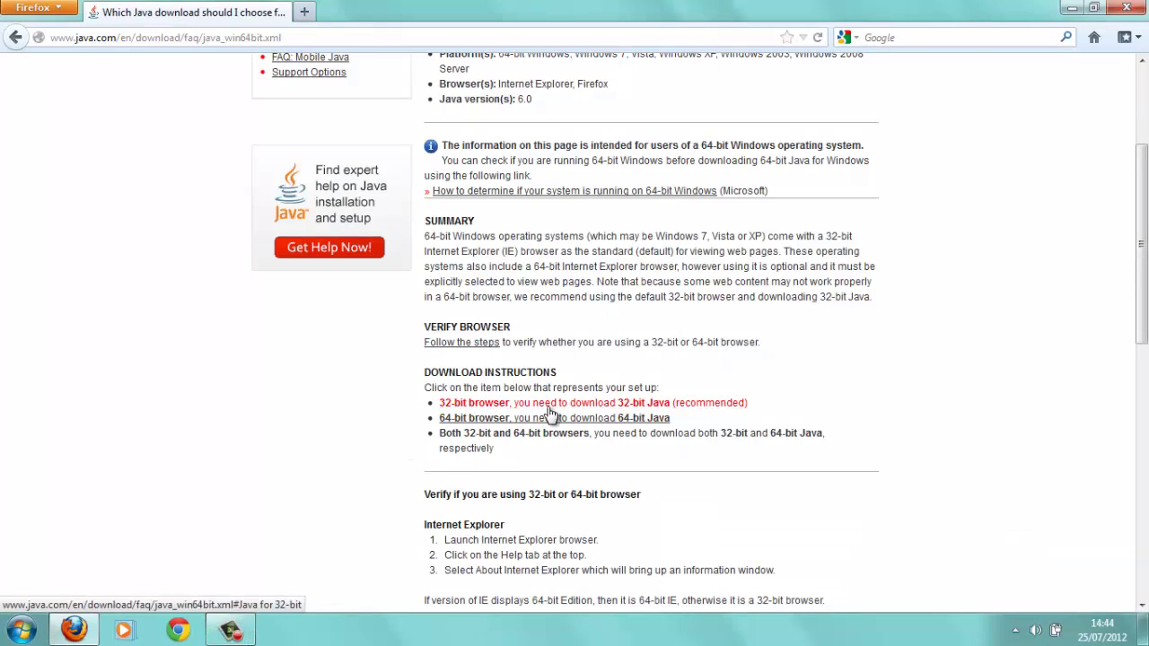
# - Reopen the computer's system properties to confirm the operating system type, and close them again
pyautogui.click(22, 630)
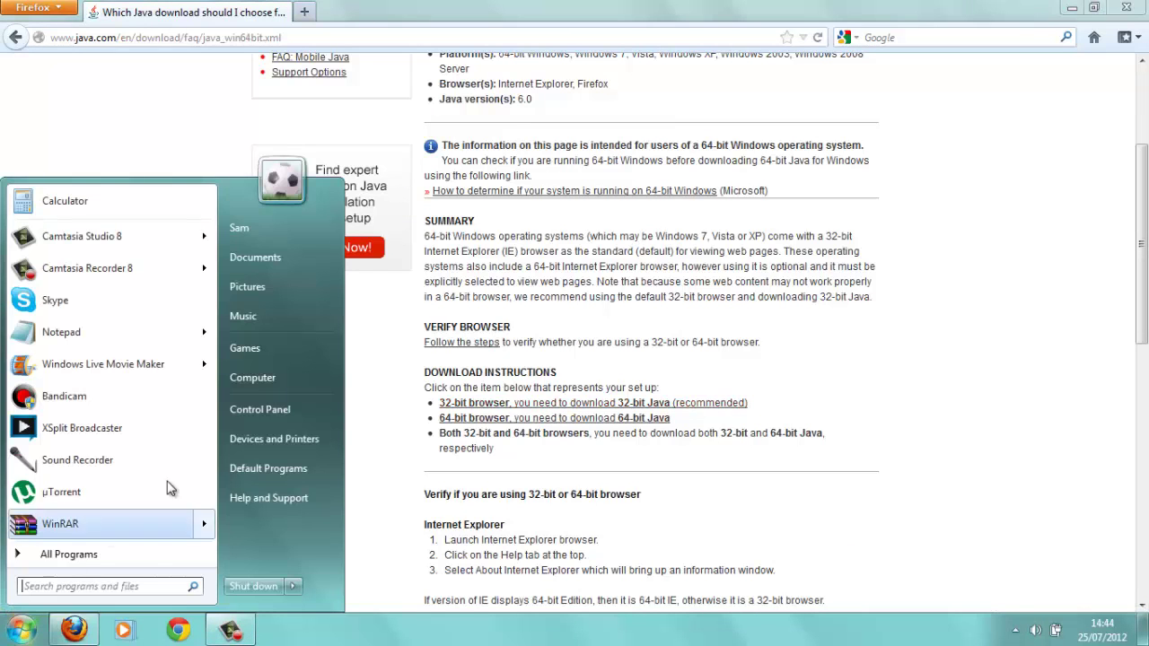
pyautogui.rightClick(223, 421)
pyautogui.rightClick(231, 387)
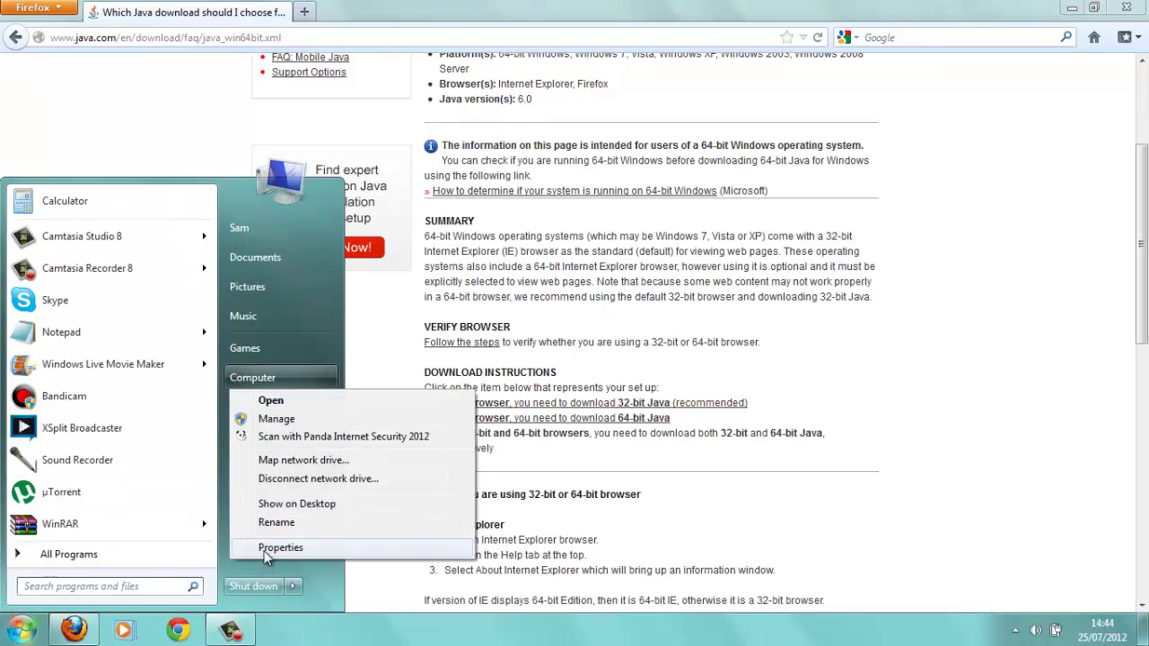
pyautogui.click(265, 546)
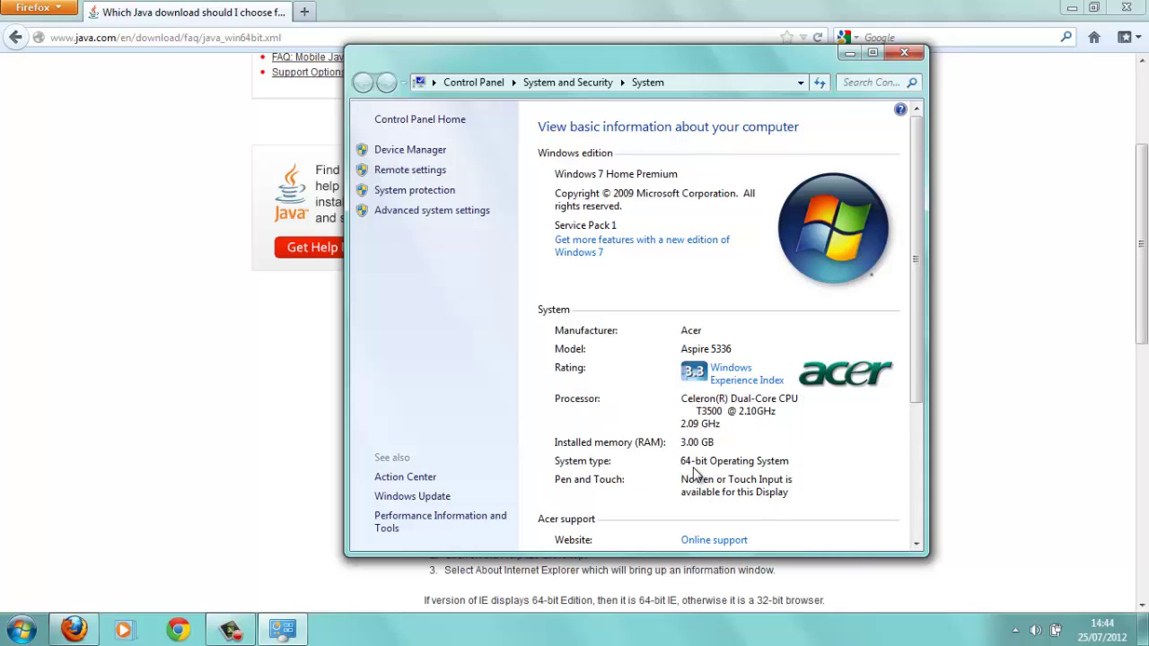
pyautogui.click(904, 56)
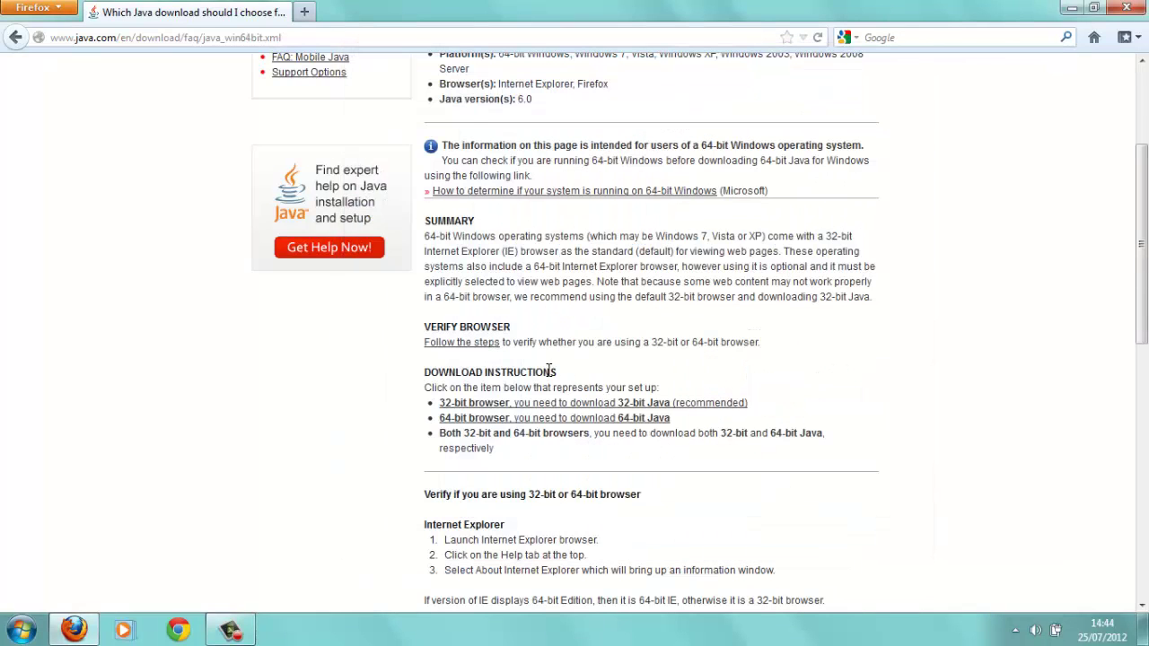
# - Go to the Java for 64-bit browsers section and open the 64-bit manual download page
pyautogui.click(500, 419)
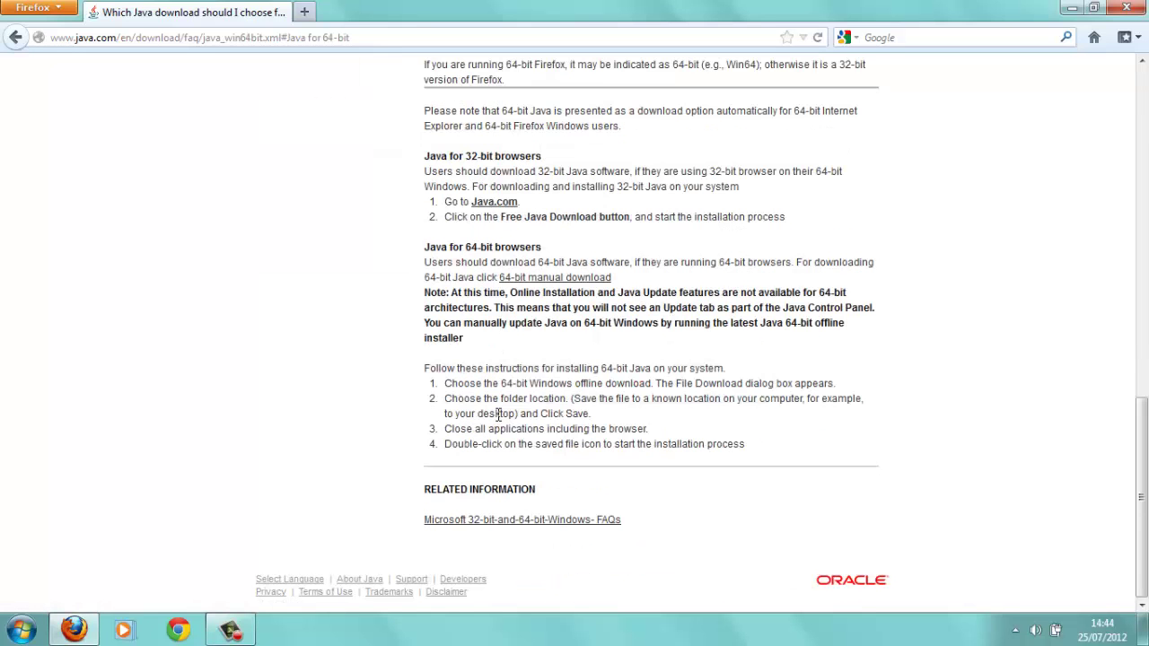
pyautogui.scroll(4, 498, 414)
pyautogui.scroll(-3, 498, 415)
pyautogui.scroll(2, 498, 415)
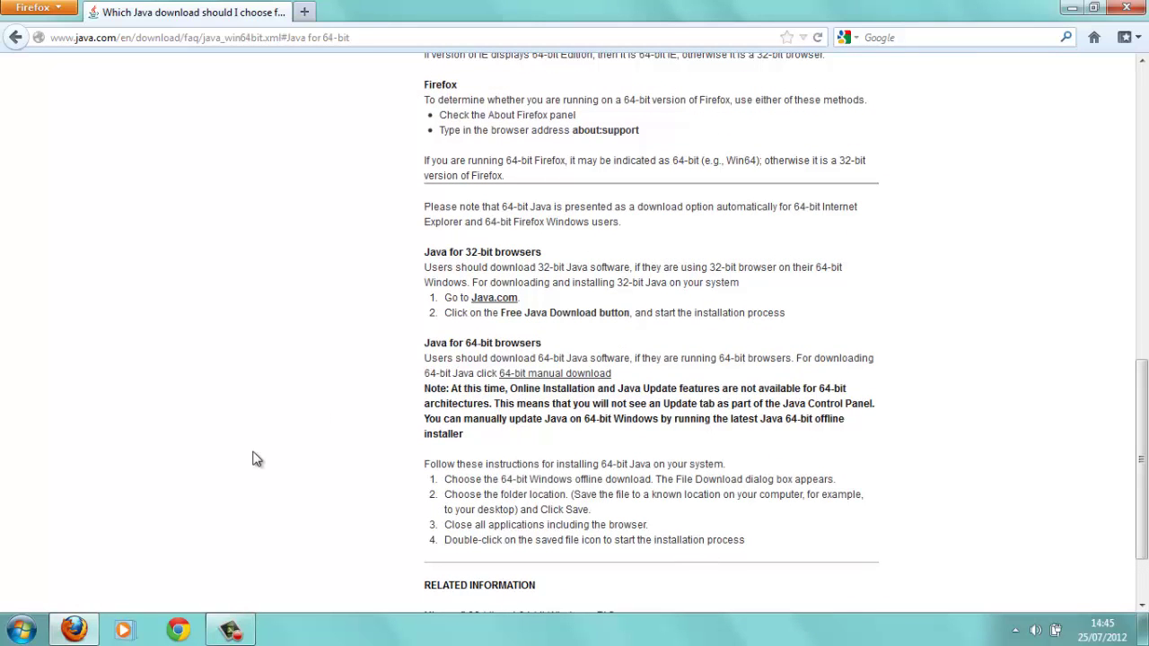
pyautogui.scroll(2, 471, 355)
pyautogui.scroll(-2, 475, 364)
pyautogui.click(542, 379)
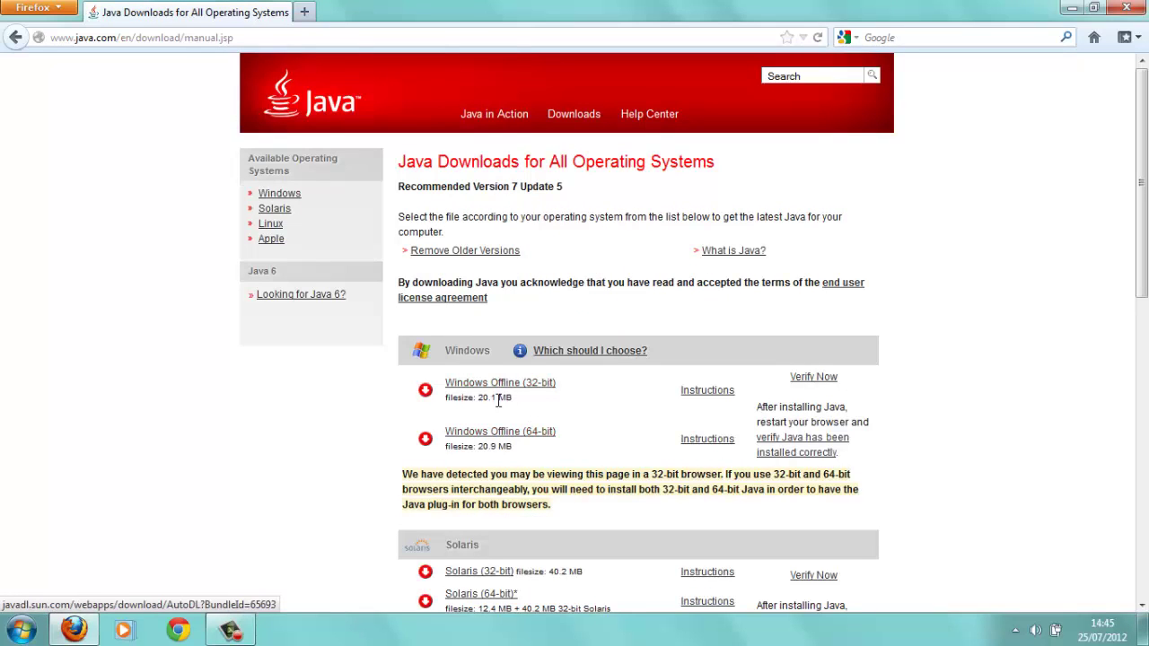
# - Download the Windows Offline (64-bit) Java installer and save the file jre-7u5-windows-x64.exe
pyautogui.scroll(-1, 557, 476)
pyautogui.scroll(-2, 557, 478)
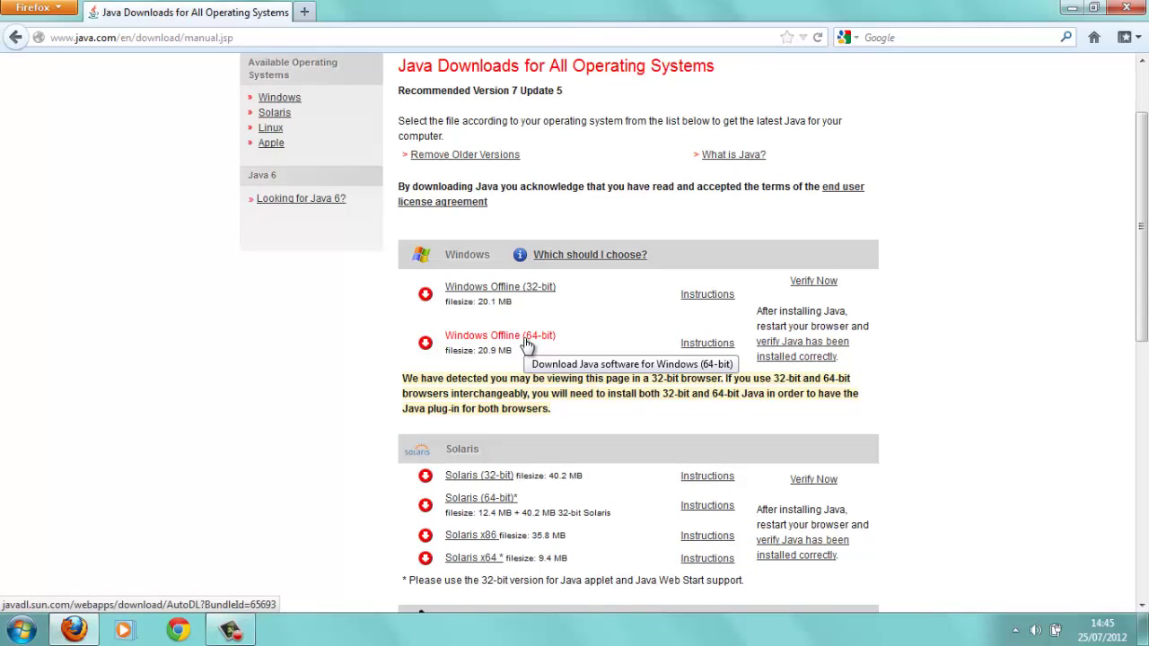
pyautogui.click(527, 345)
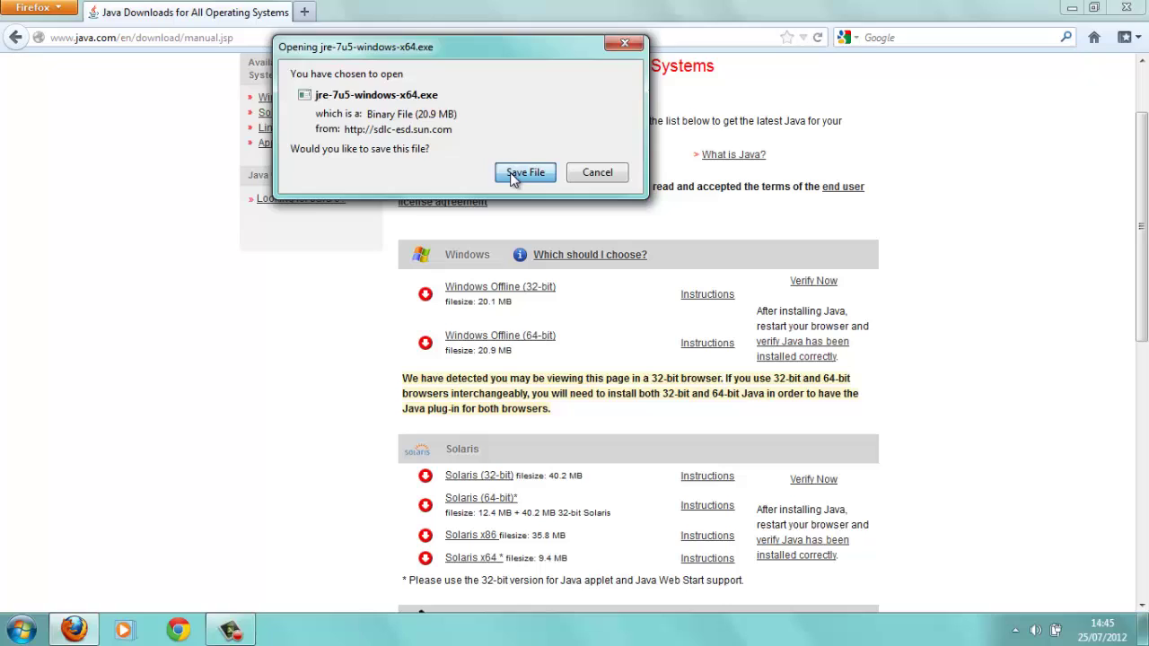
pyautogui.click(522, 172)
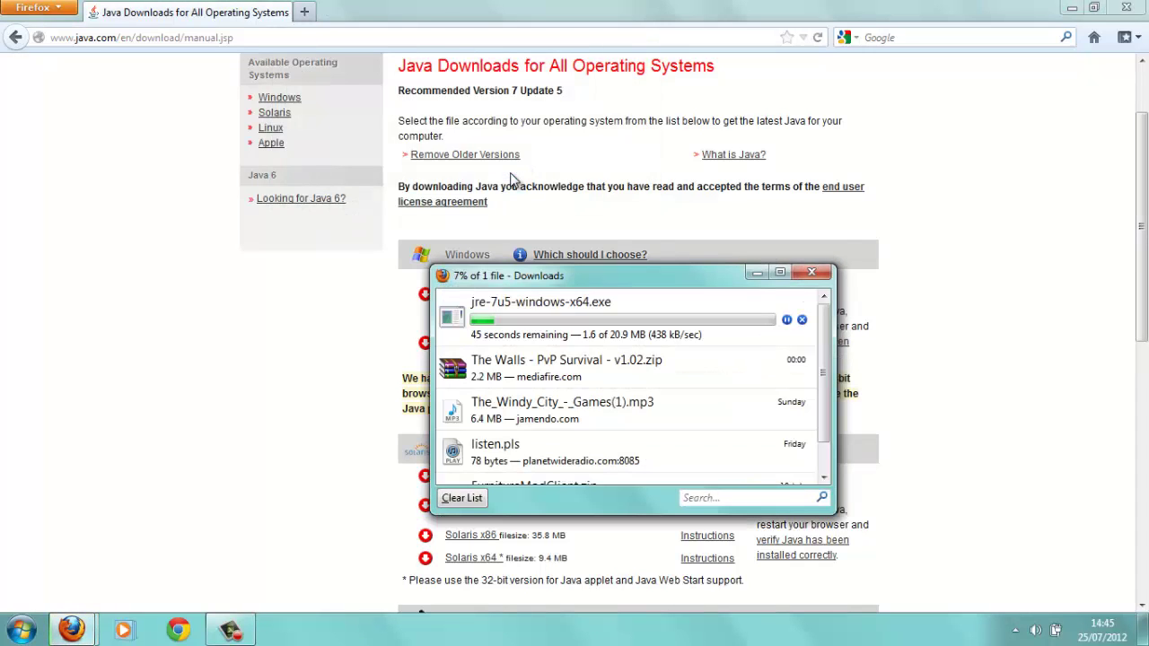
pyautogui.click(579, 366)
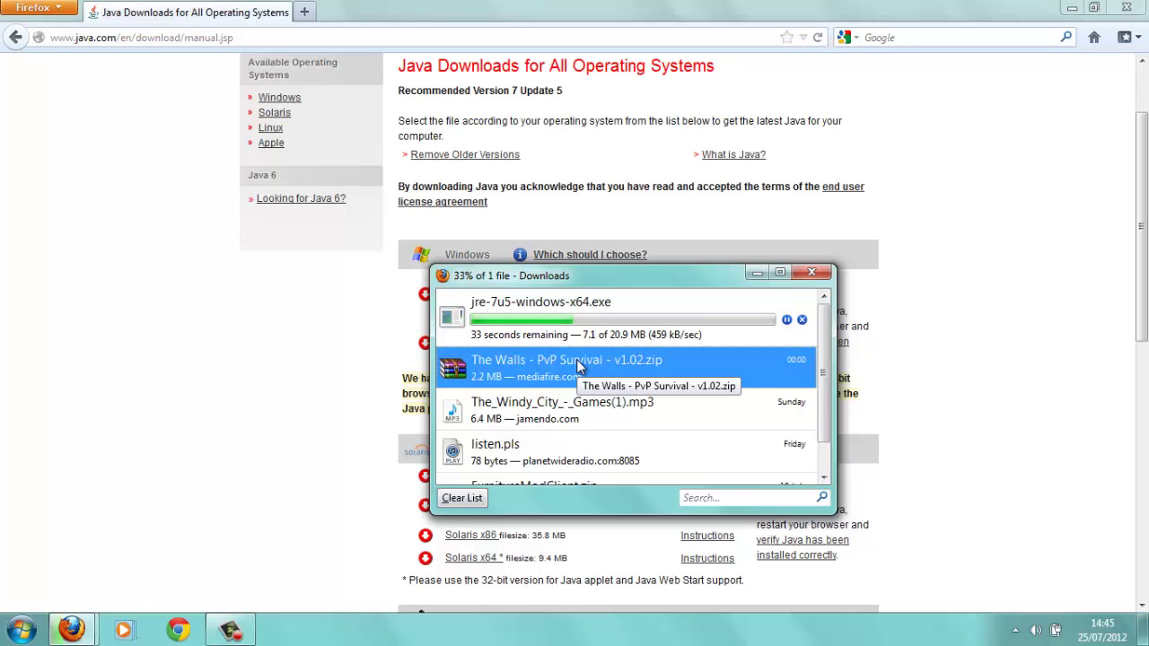
pyautogui.scroll(-1, 574, 373)
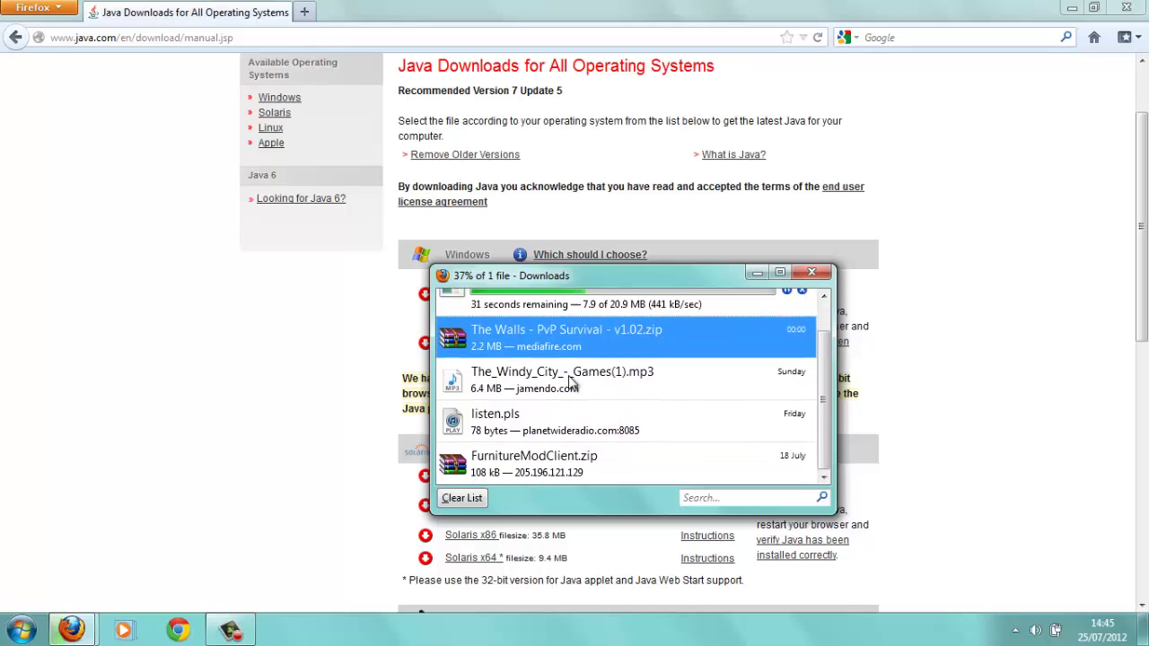
pyautogui.scroll(1, 572, 381)
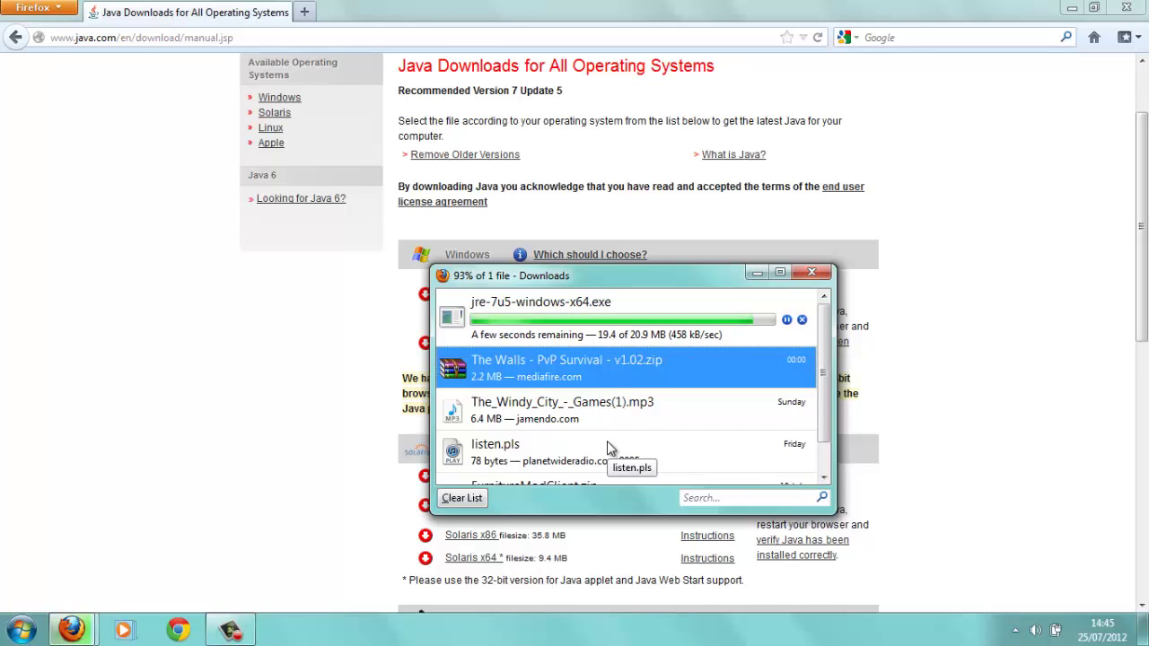
pyautogui.scroll(-1, 610, 426)
pyautogui.scroll(1, 583, 440)
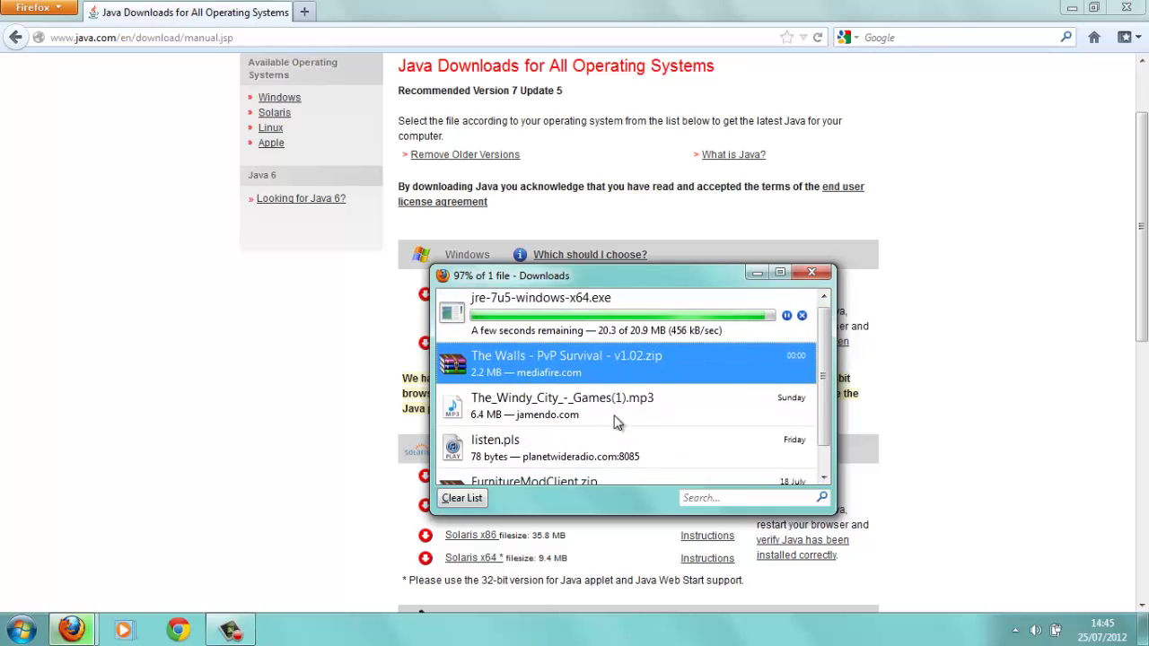
pyautogui.scroll(-1, 530, 459)
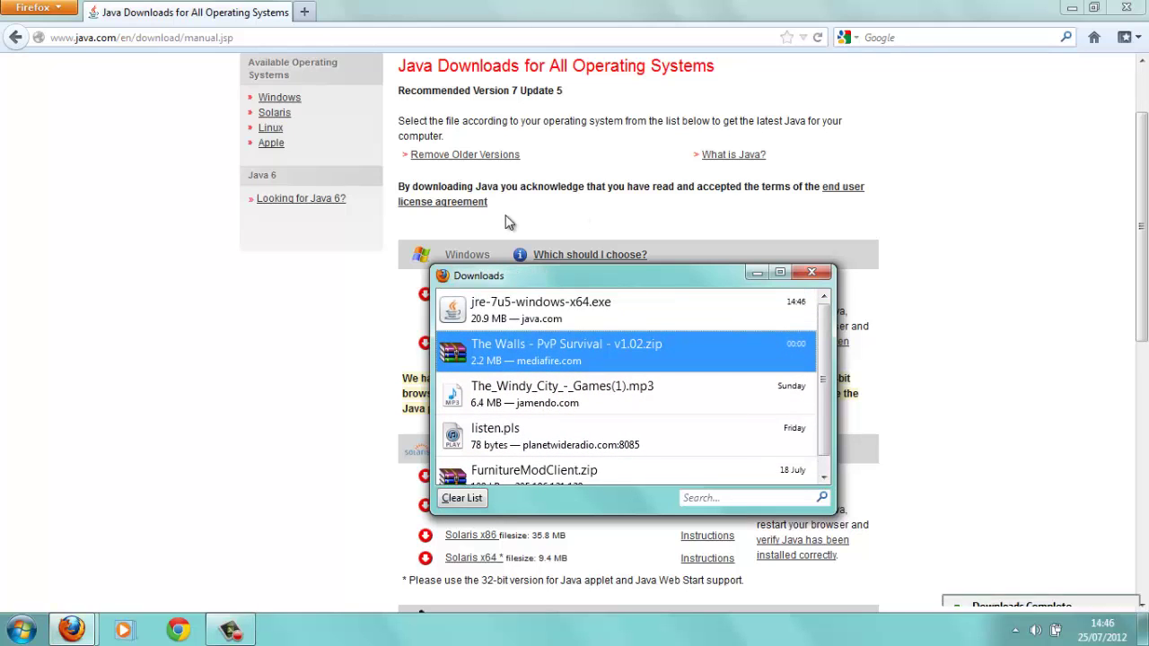
# - Run the downloaded jre-7u5-windows-x64.exe, start the Java installation with the default destination folder, and close the Downloads window
pyautogui.click(607, 319)
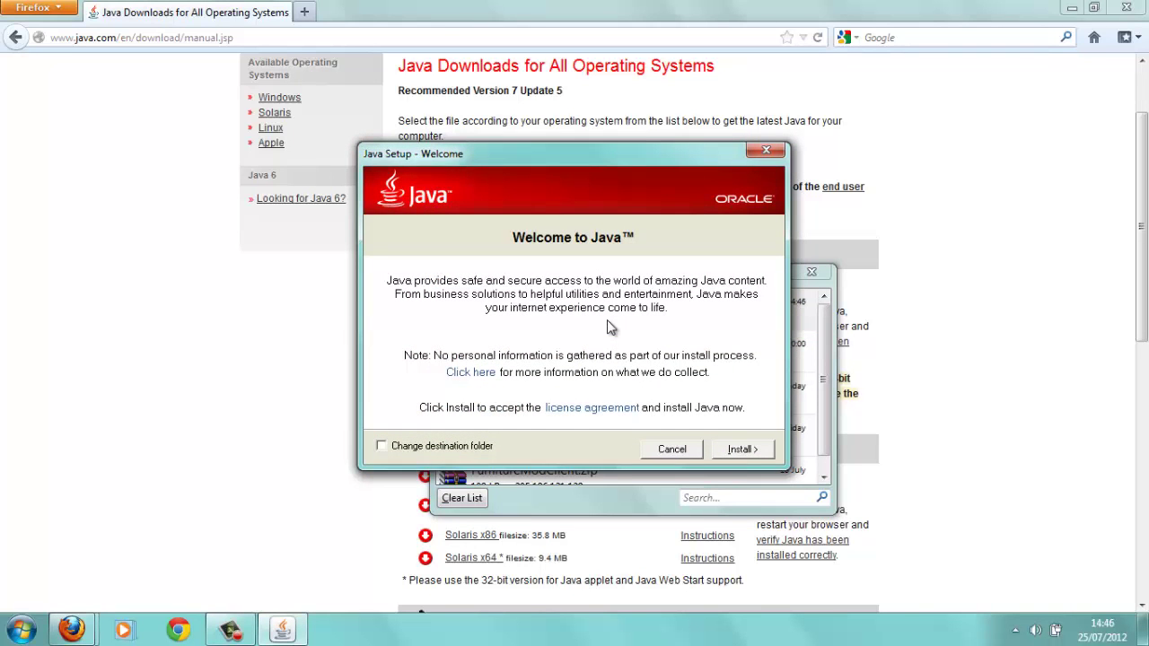
pyautogui.click(760, 449)
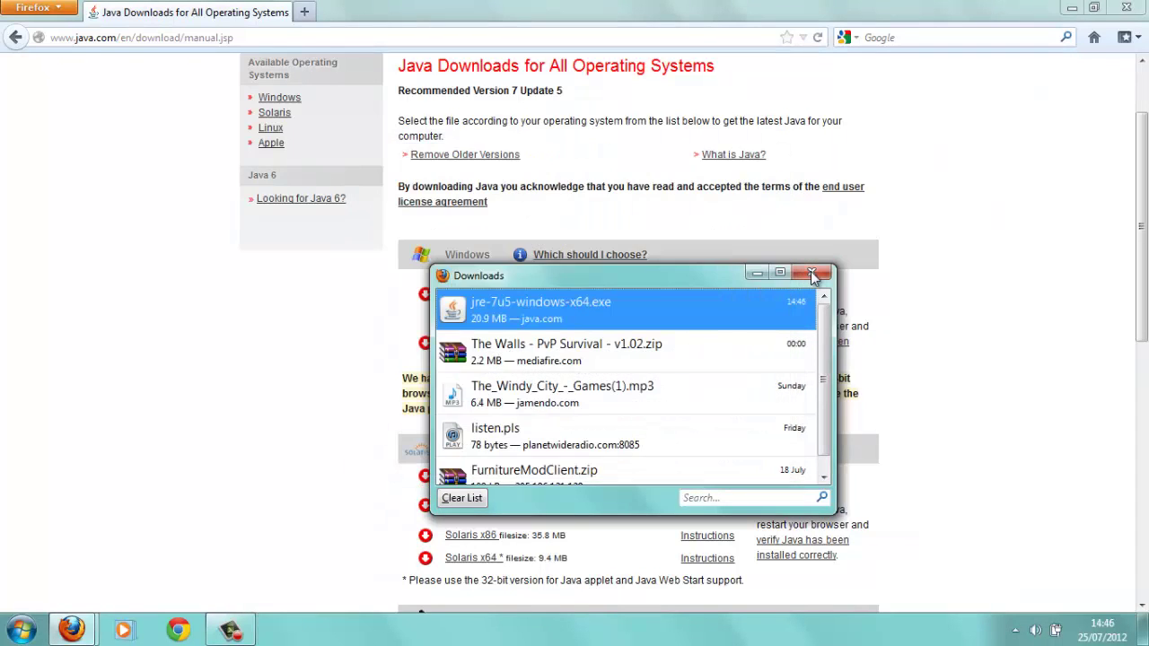
pyautogui.click(810, 271)
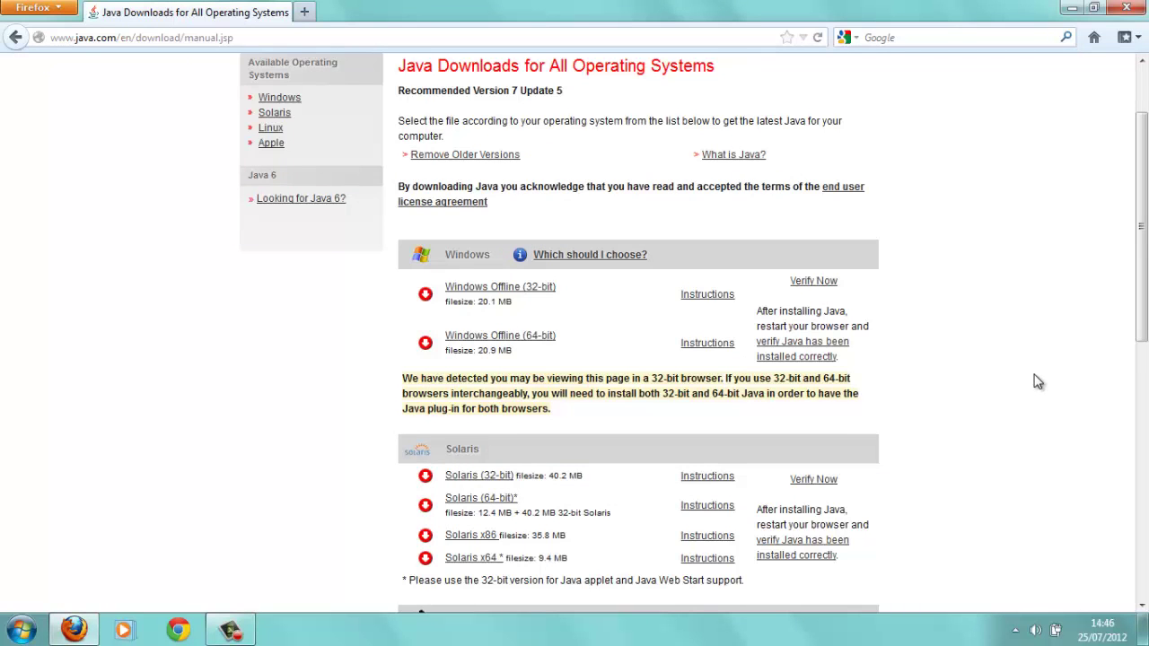
# - Go to the Programs category of Control Panel, open its Java (32-bit) entry, and minimize the Control Panel window
pyautogui.scroll(2, 1007, 379)
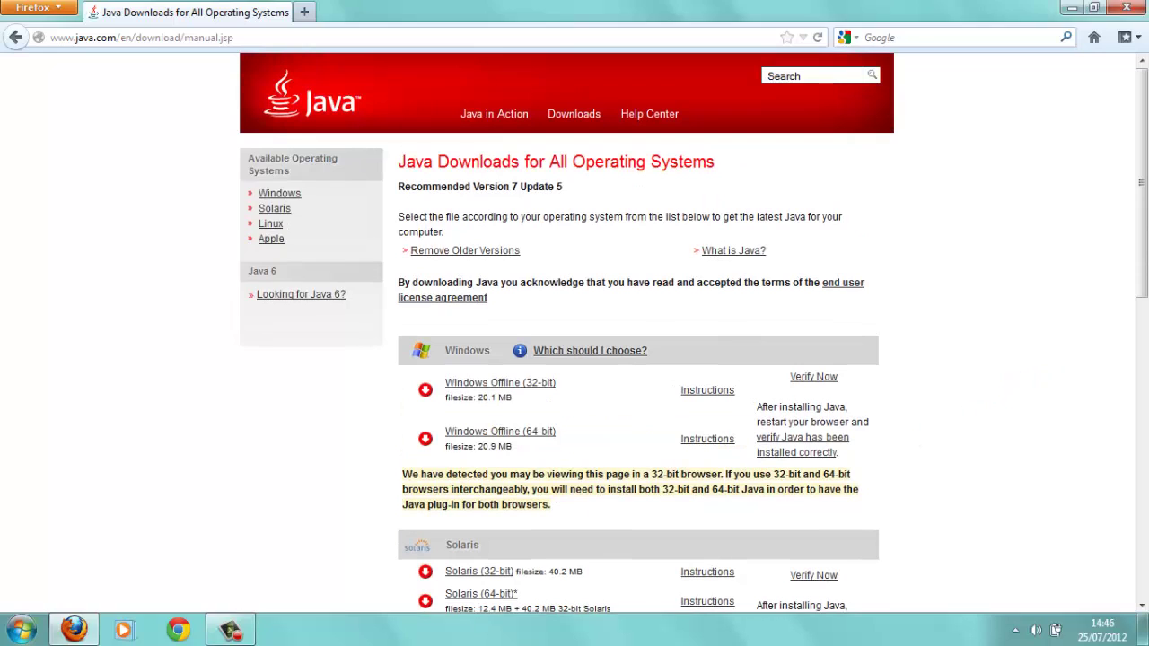
pyautogui.click(21, 630)
pyautogui.click(260, 409)
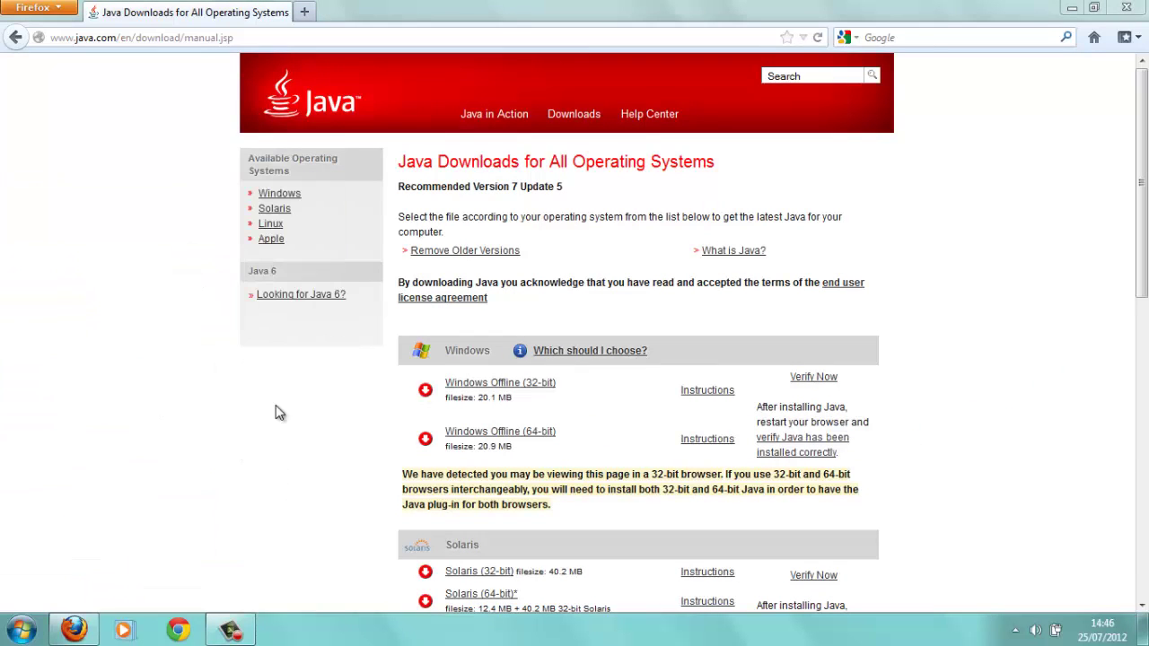
pyautogui.click(477, 409)
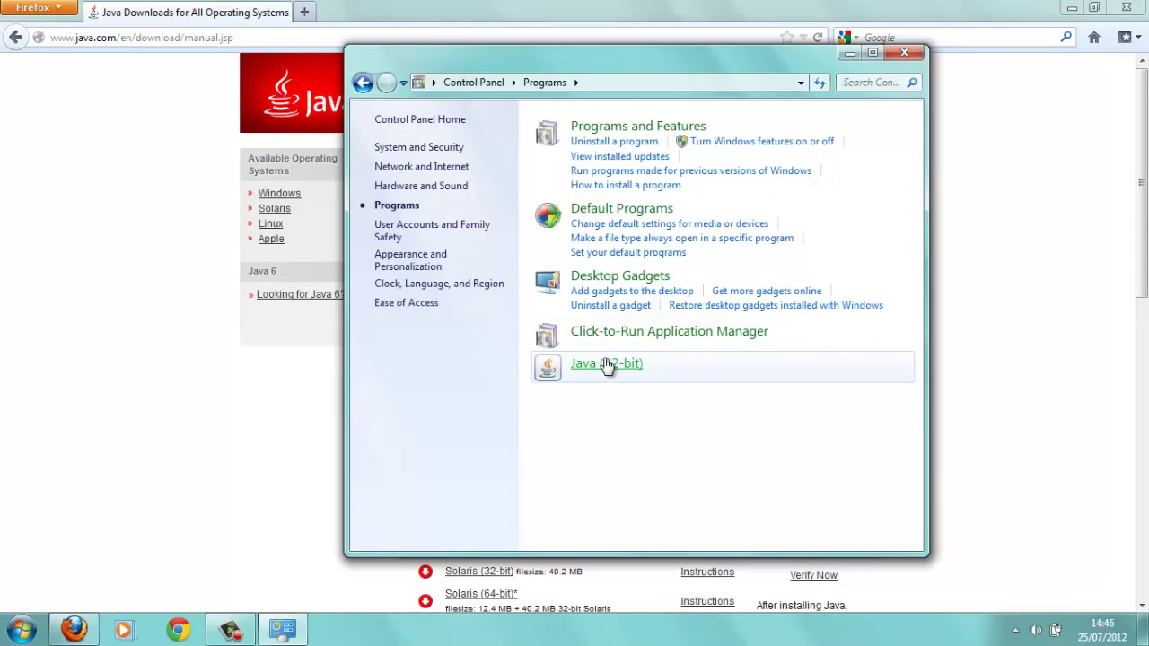
pyautogui.click(606, 366)
pyautogui.click(294, 631)
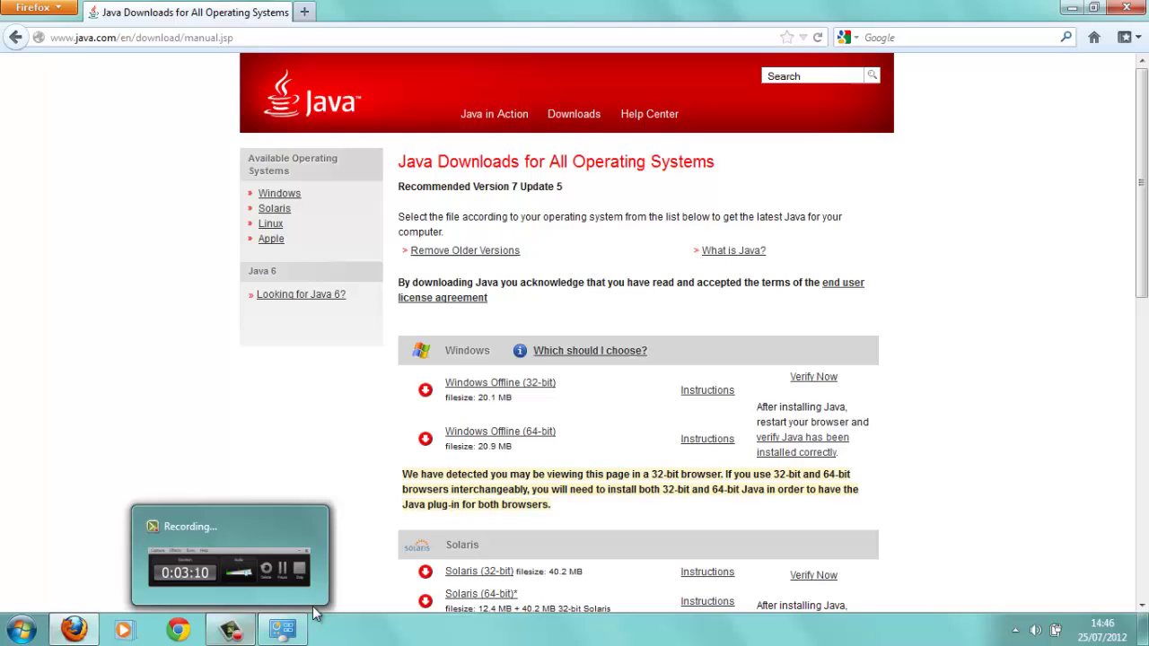
pyautogui.click(238, 633)
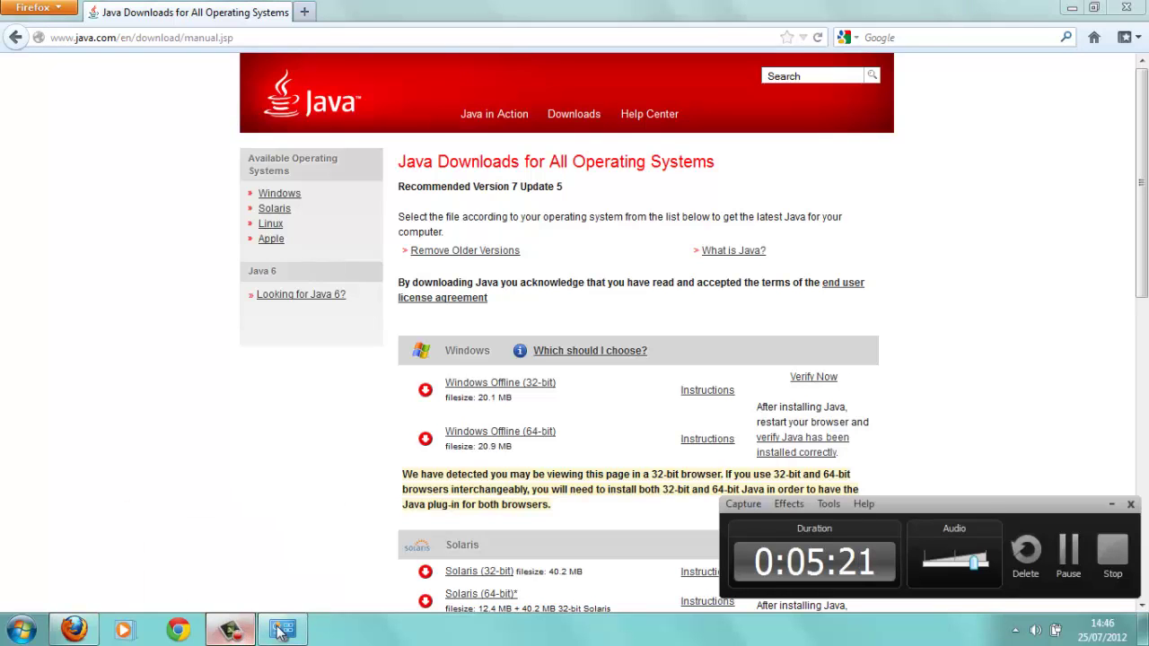
pyautogui.click(1111, 505)
pyautogui.scroll(-6, 1067, 448)
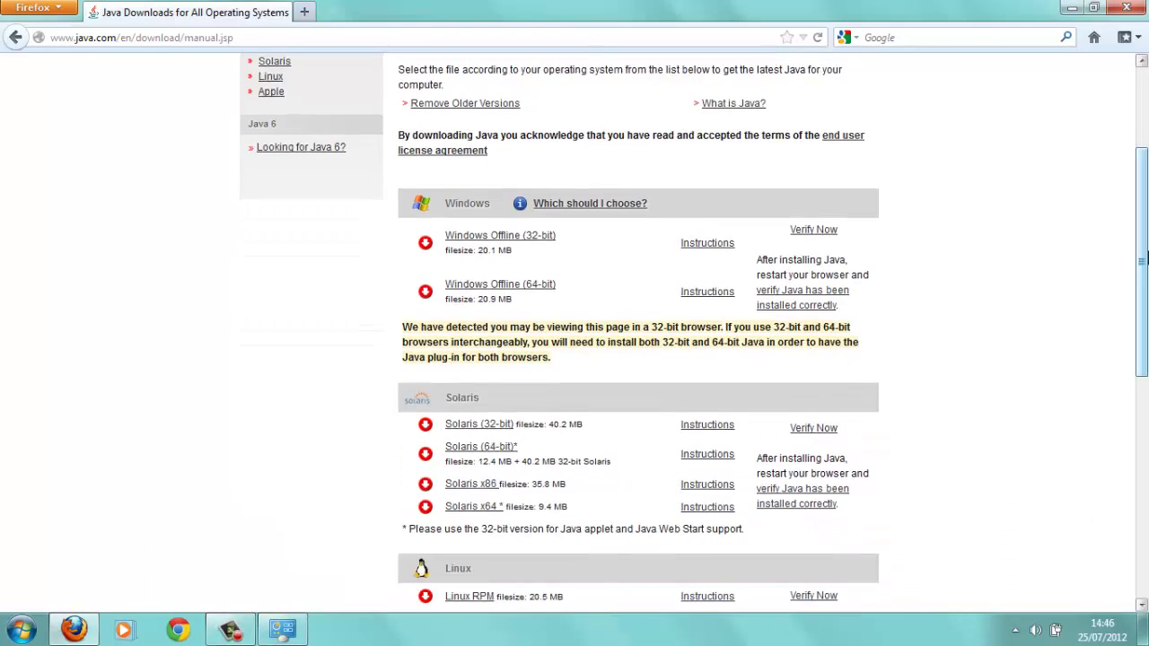
pyautogui.scroll(6, 954, 479)
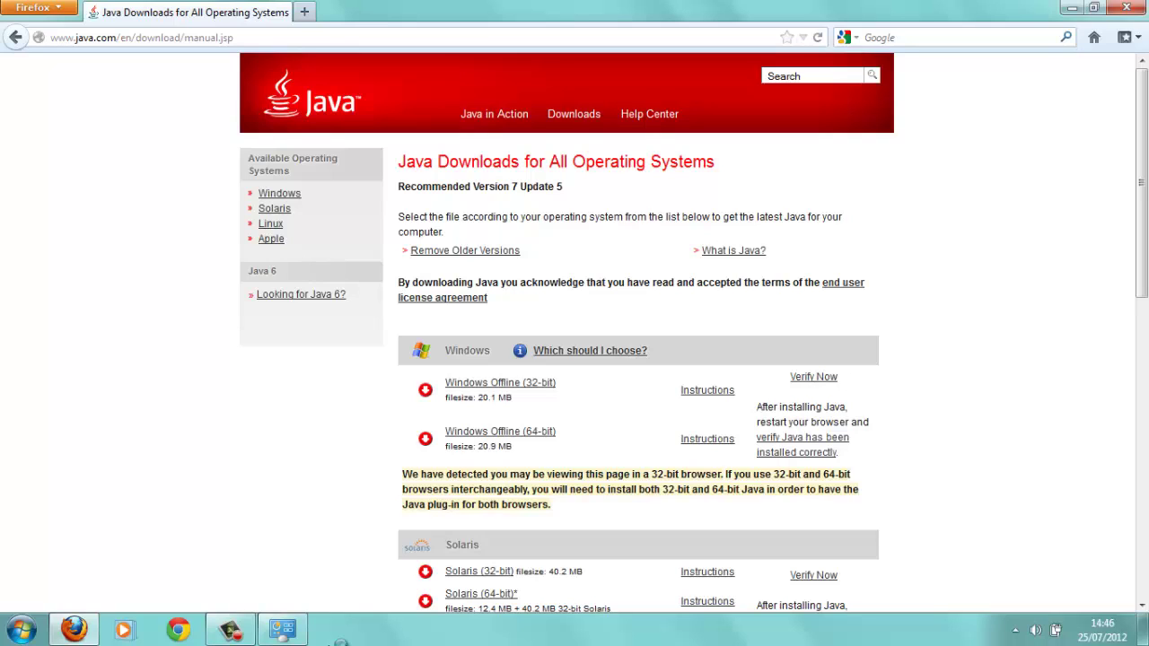
pyautogui.moveTo(278, 634)
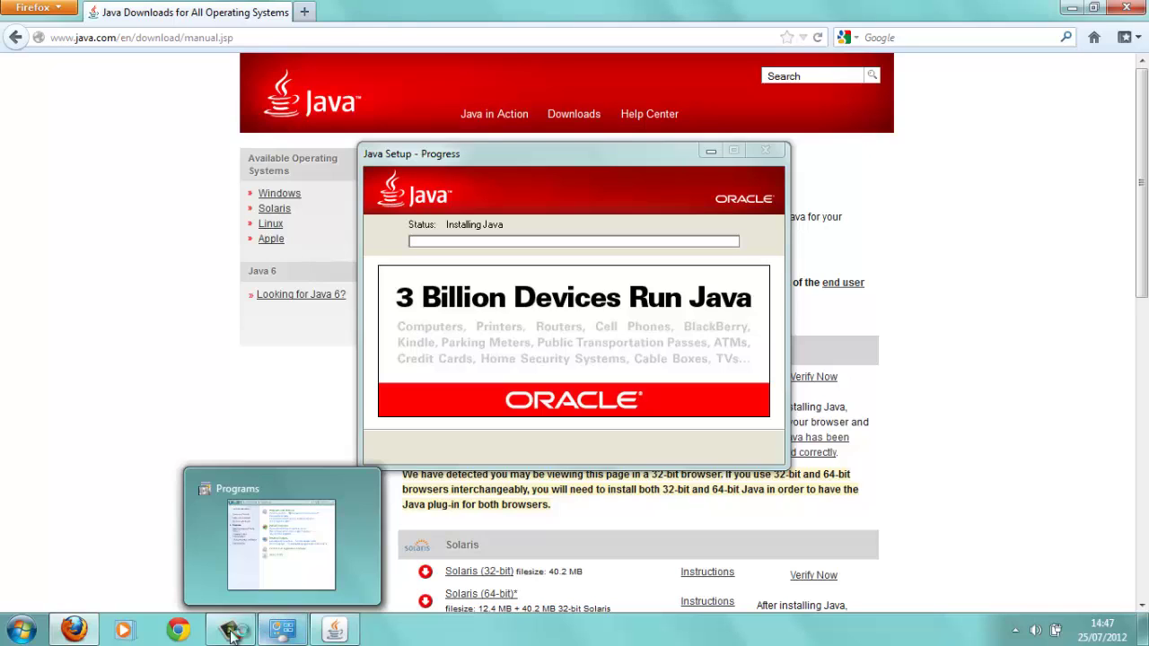
pyautogui.click(230, 629)
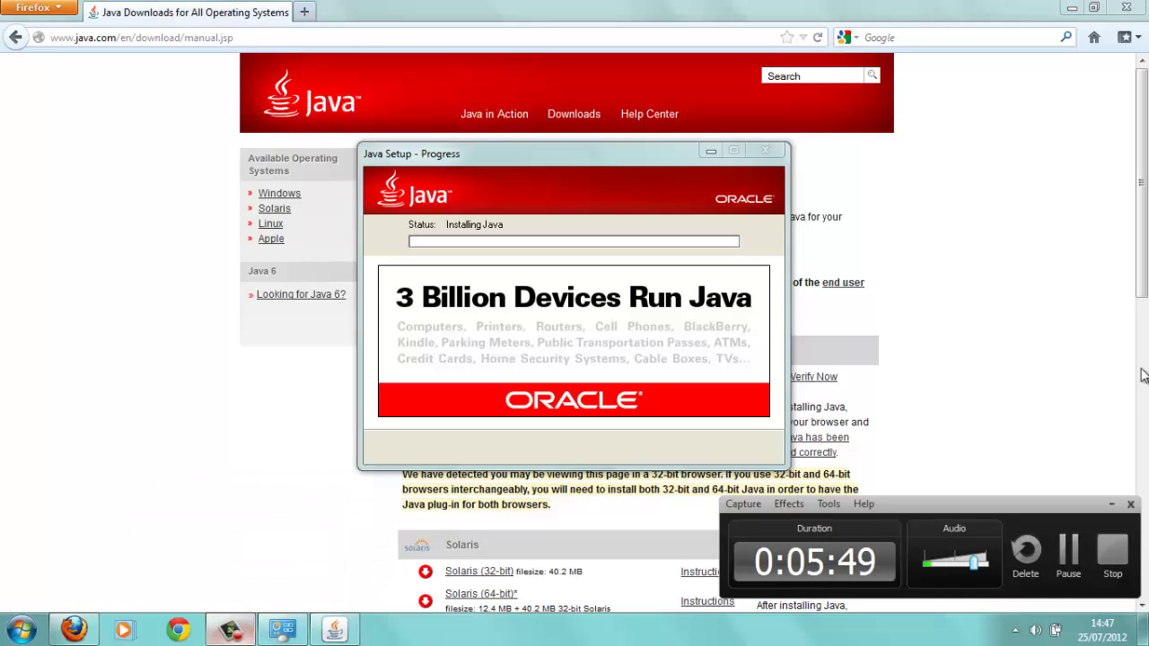
pyautogui.click(1067, 557)
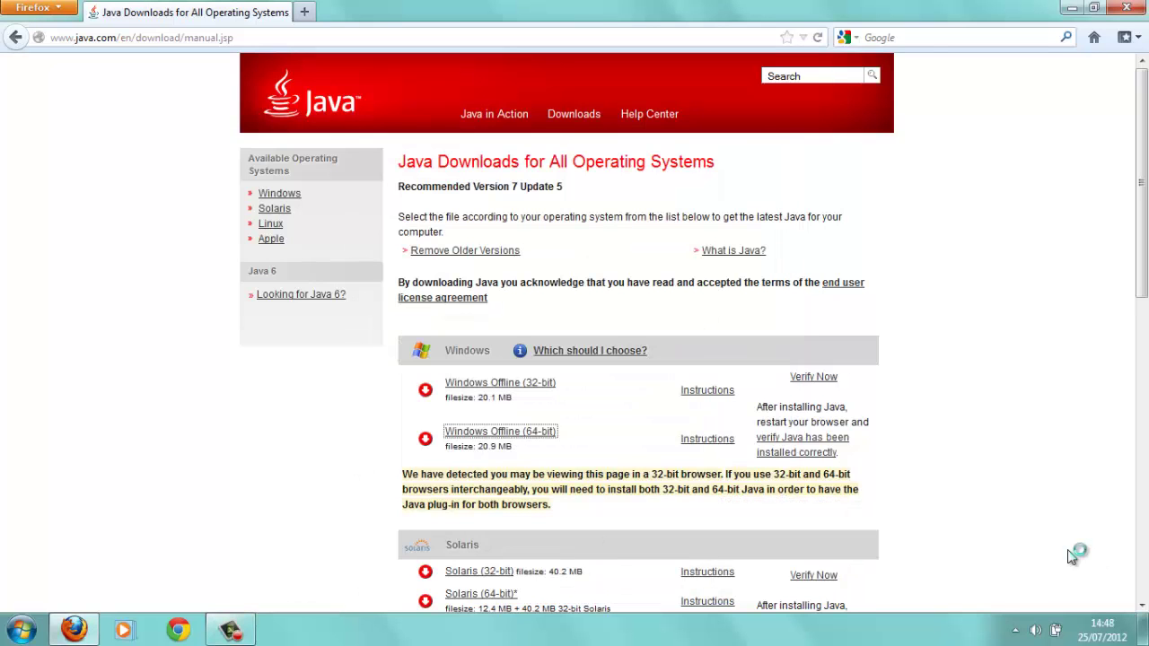
pyautogui.scroll(-8, 965, 305)
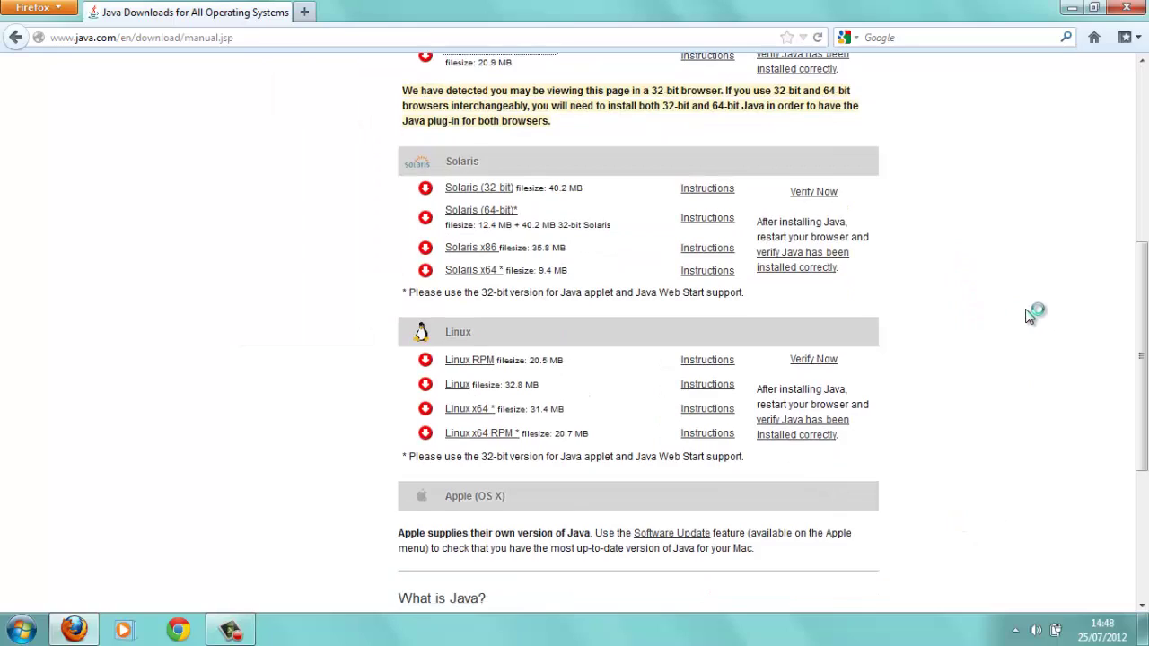
pyautogui.scroll(8, 1032, 313)
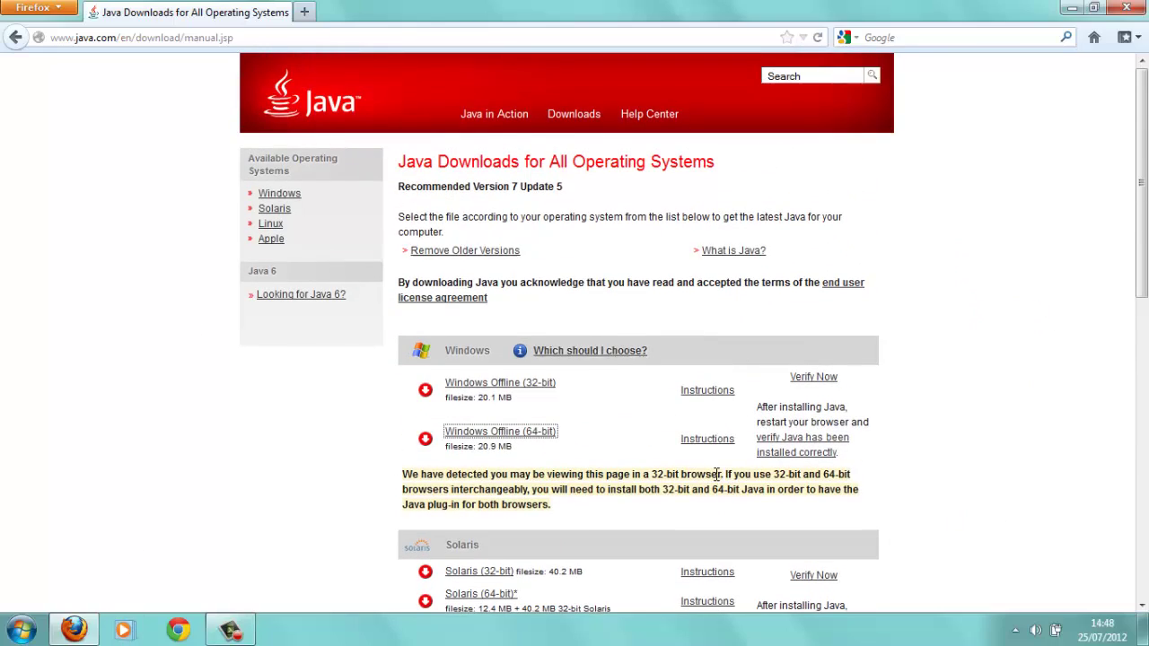
# - Close the browser and dismiss the completed Java setup window
pyautogui.scroll(-2, 628, 323)
pyautogui.click(1136, 7)
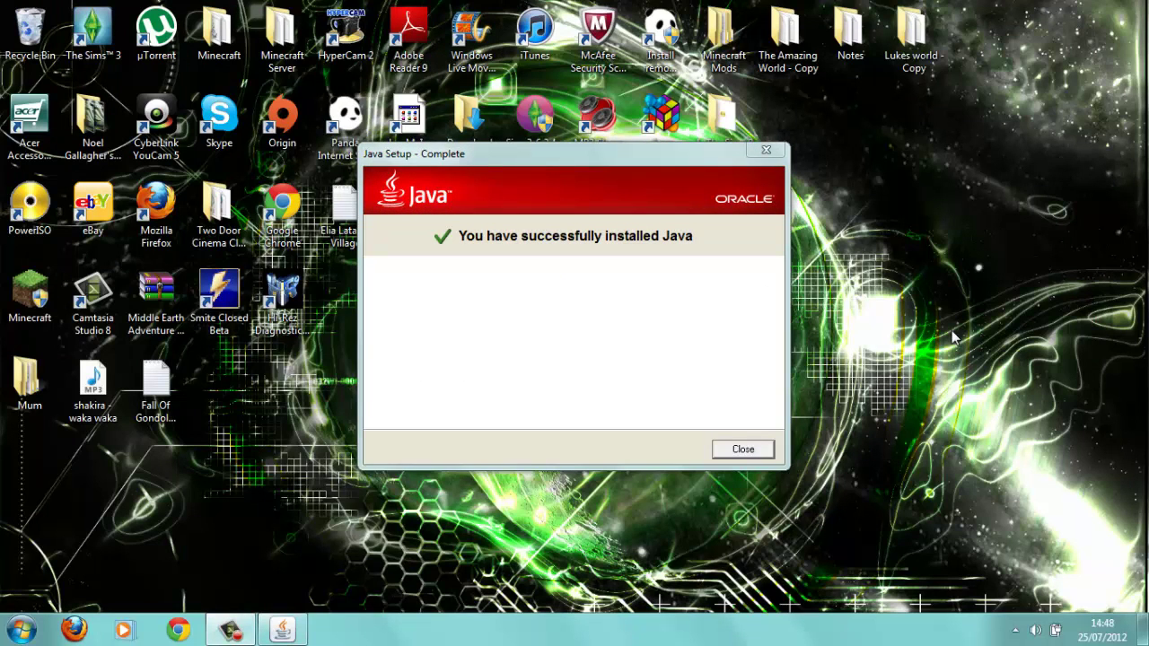
pyautogui.click(742, 449)
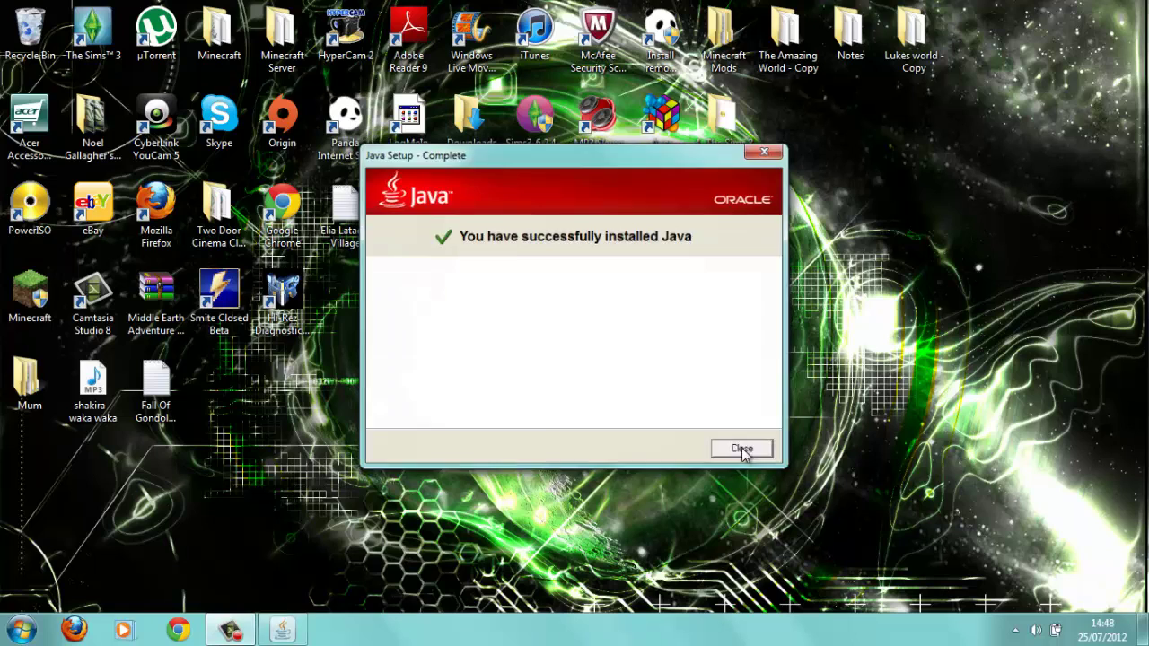
# - Launch Minecraft from the desktop and set the Panda Internet Security prompt to always allow the connection for javaw.exe
pyautogui.doubleClick(39, 309)
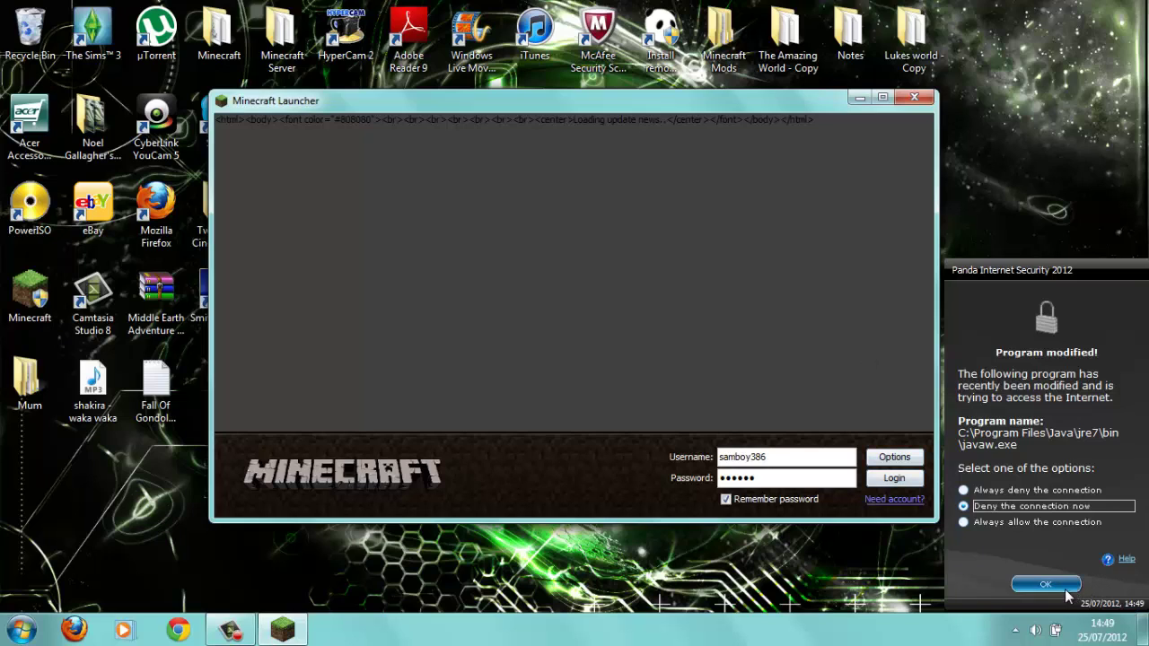
pyautogui.click(985, 522)
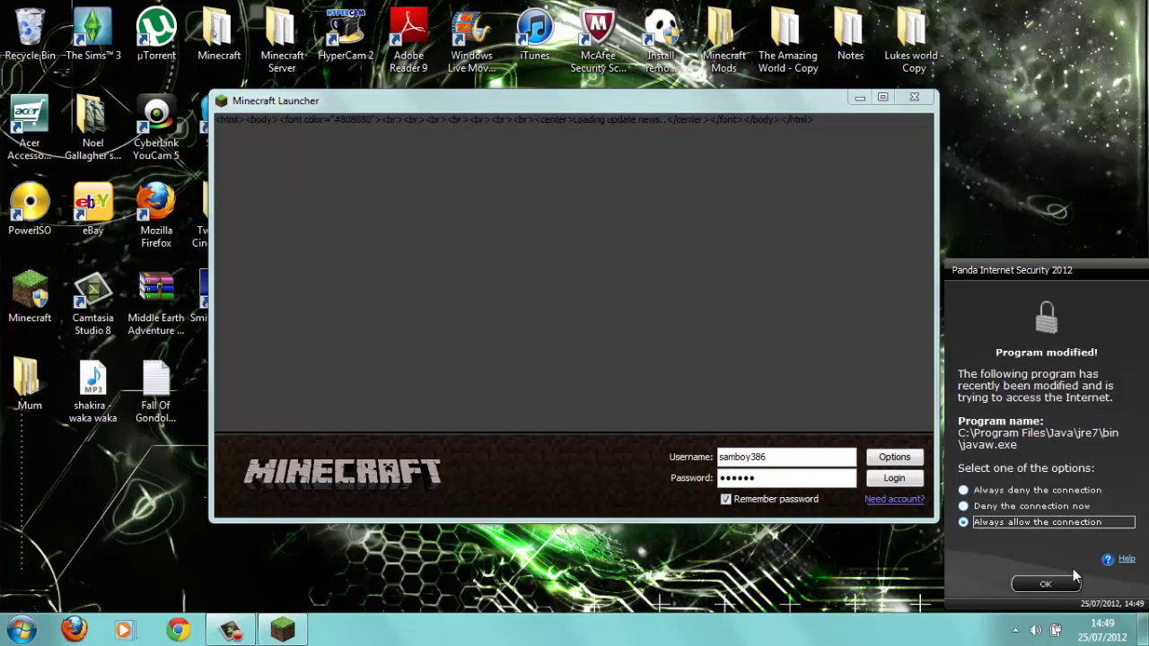
pyautogui.click(1041, 583)
# - Log in to the Minecraft launcher with the remembered account credentials
pyautogui.click(230, 630)
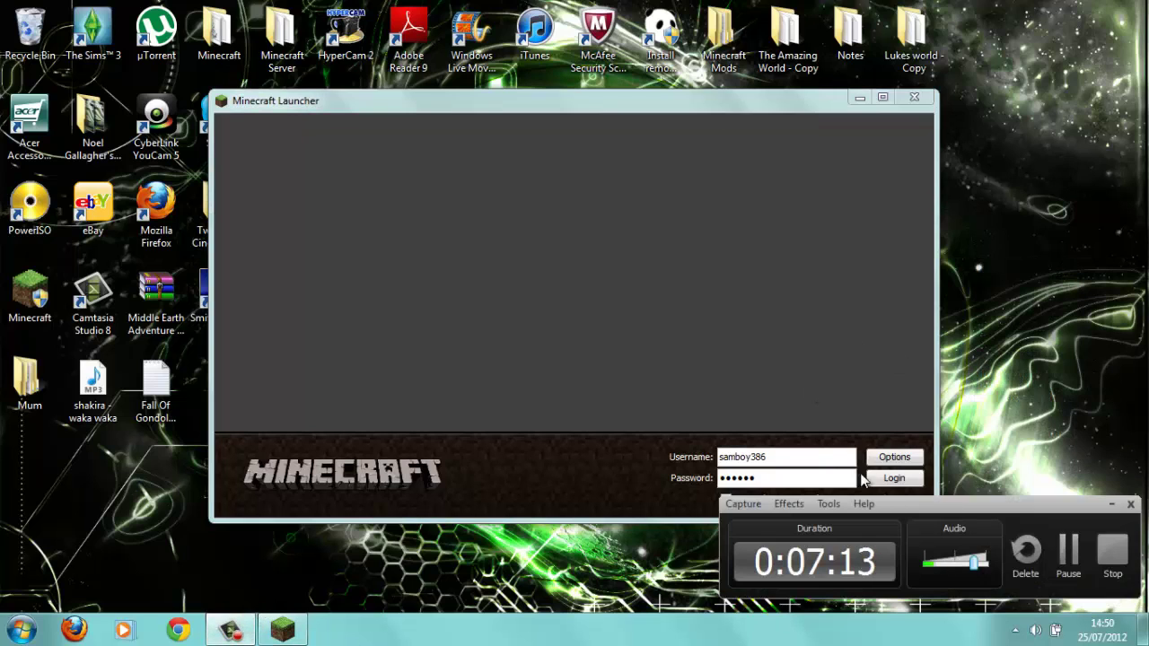
pyautogui.click(898, 478)
pyautogui.click(895, 478)
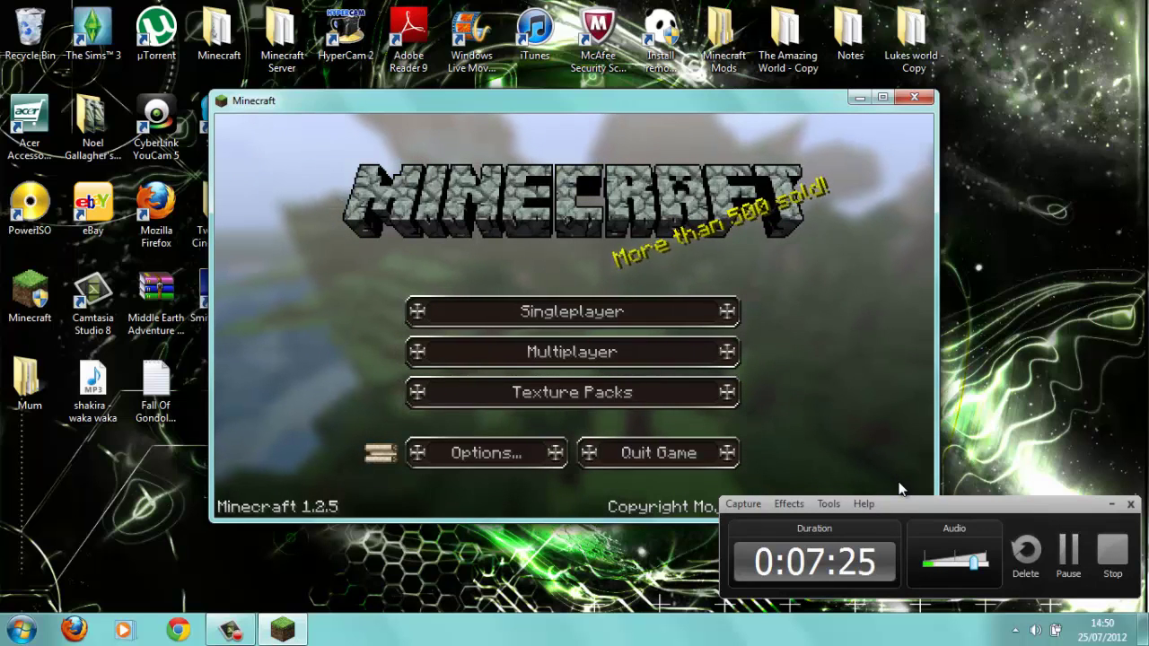
# - Load the singleplayer world named The Amazing World
pyautogui.click(528, 313)
pyautogui.click(478, 189)
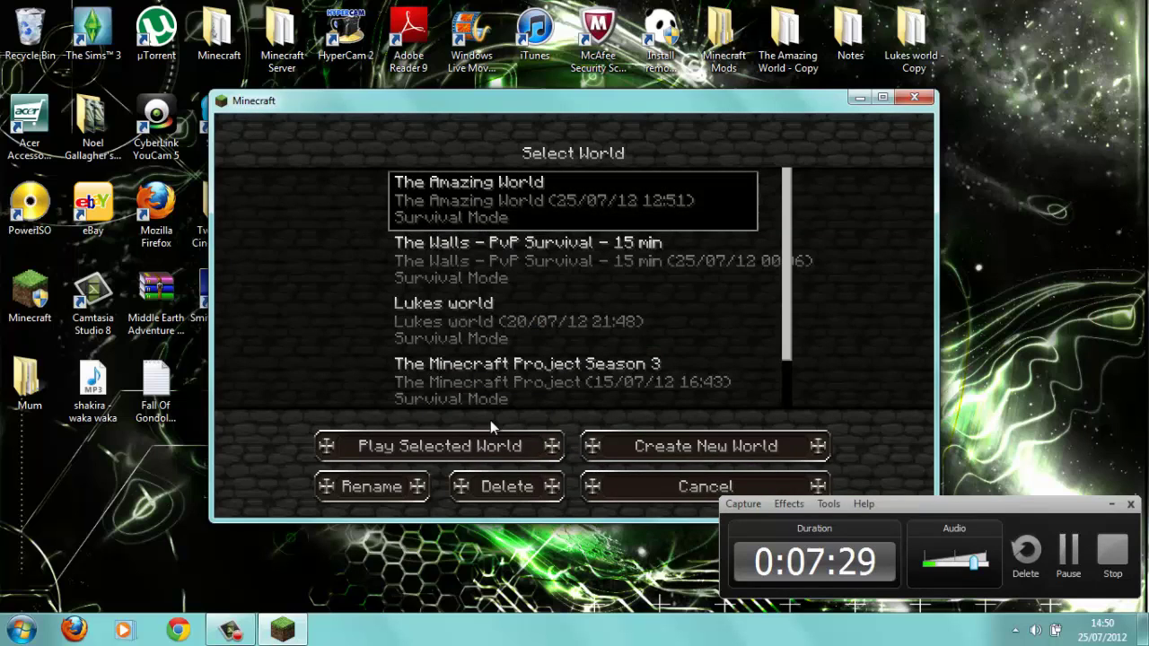
pyautogui.click(511, 440)
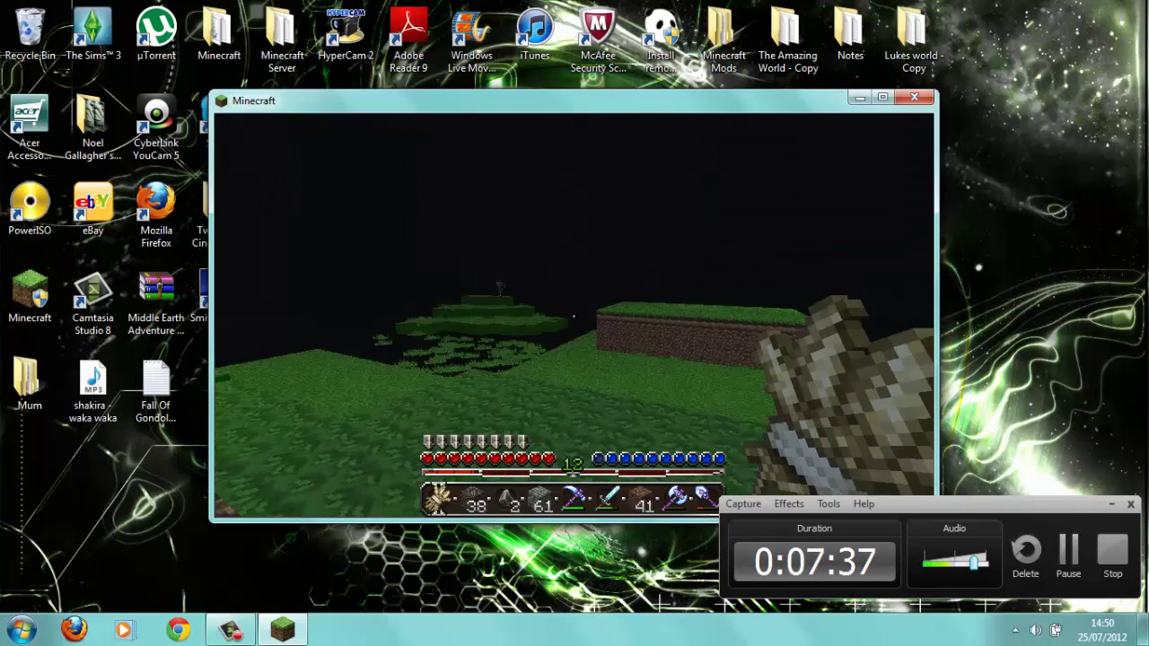
# - Walk around the grassy terrain to test that the game runs, and pause it at the game menu
pyautogui.press('w')
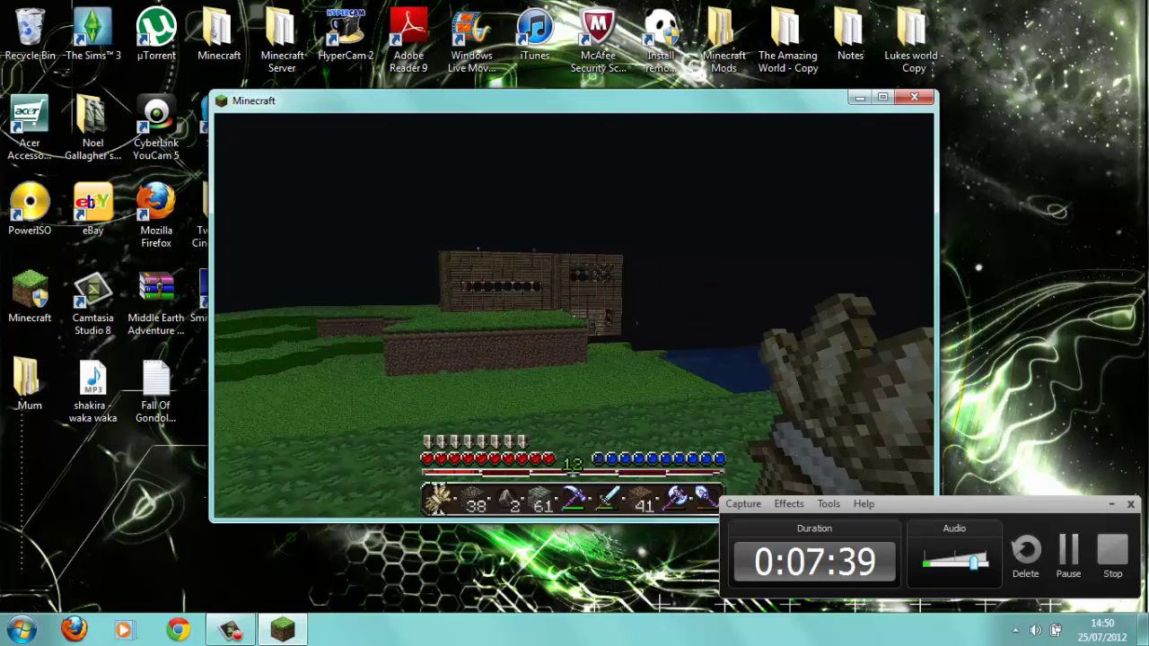
pyautogui.press('w')
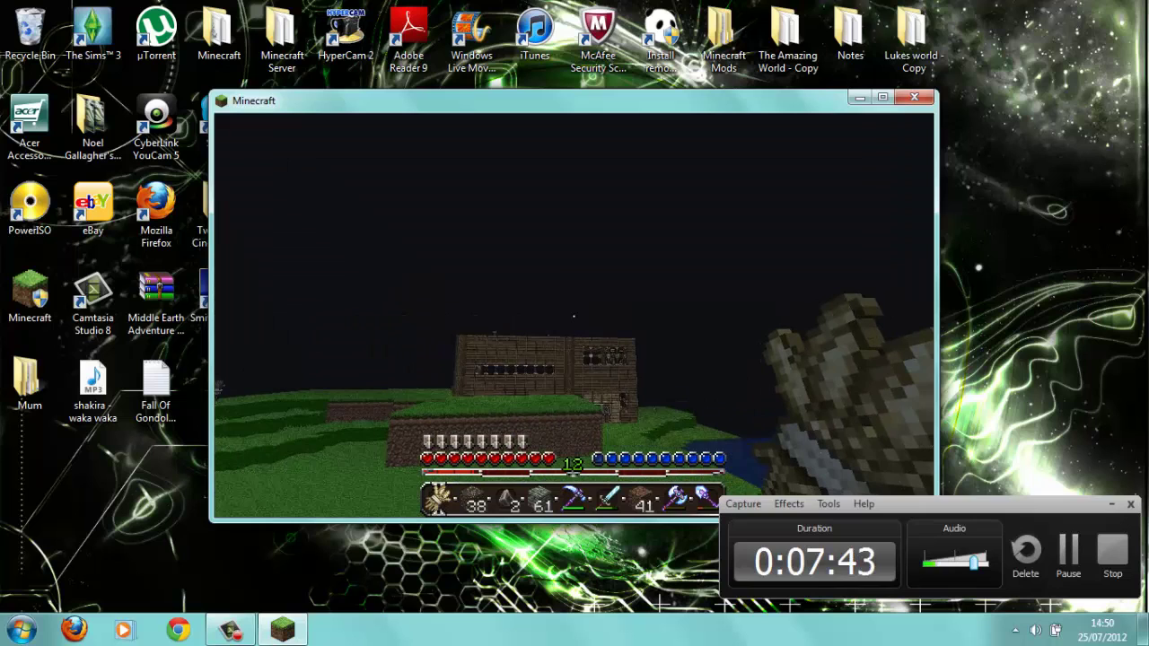
pyautogui.press('w')
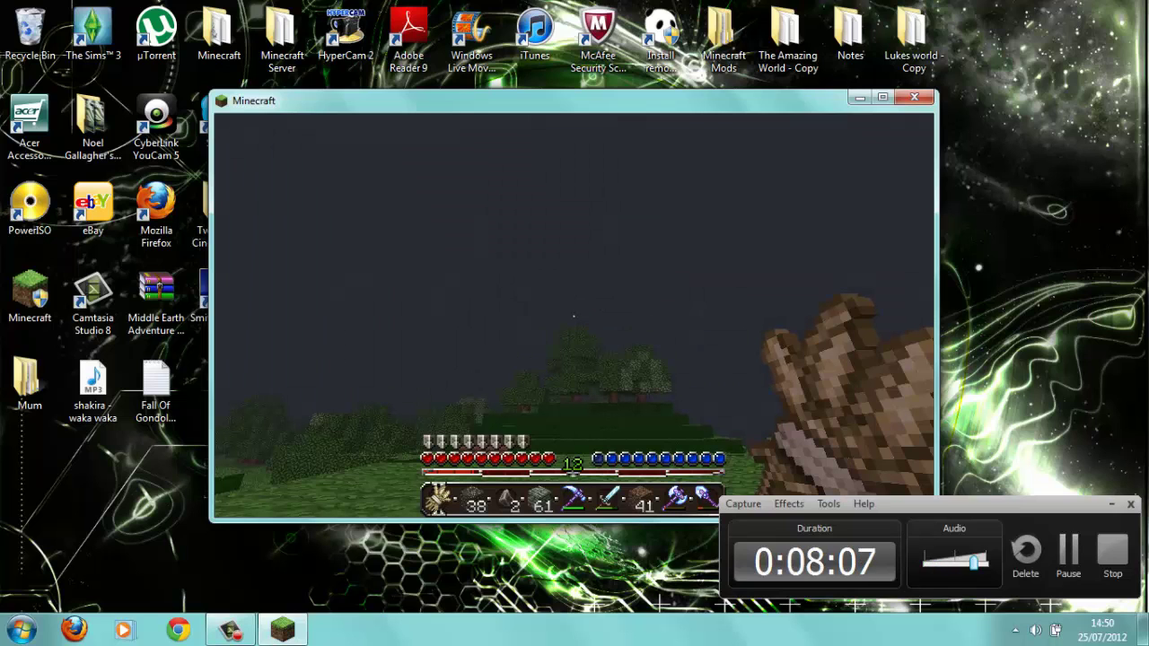
pyautogui.press('w')
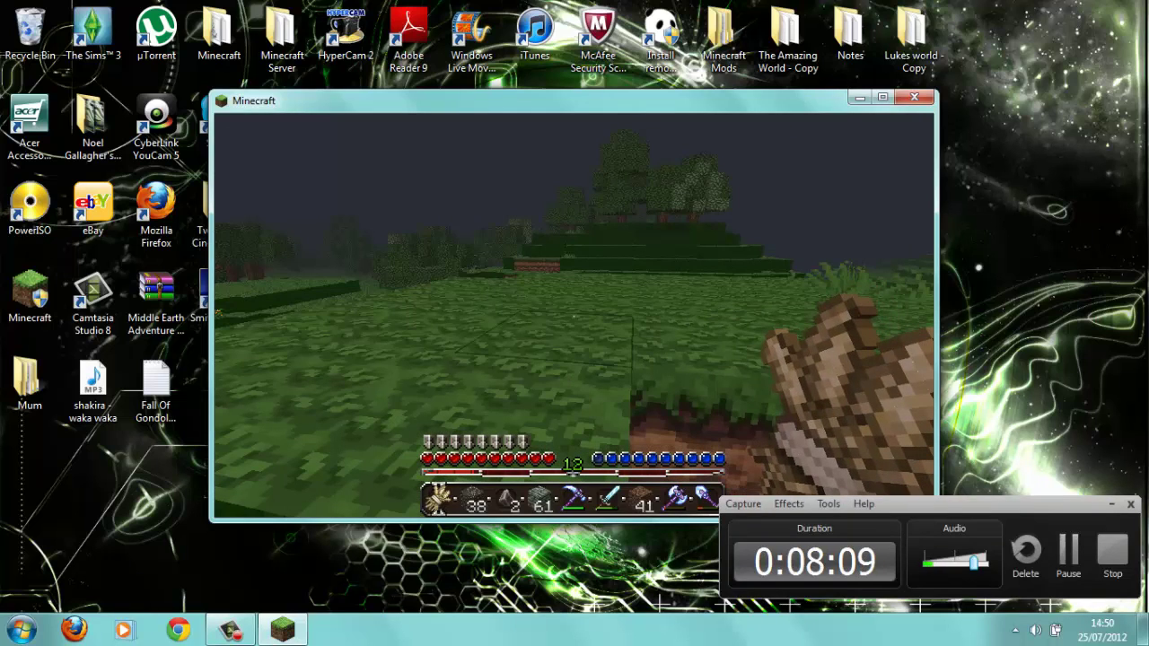
pyautogui.press('Escape')
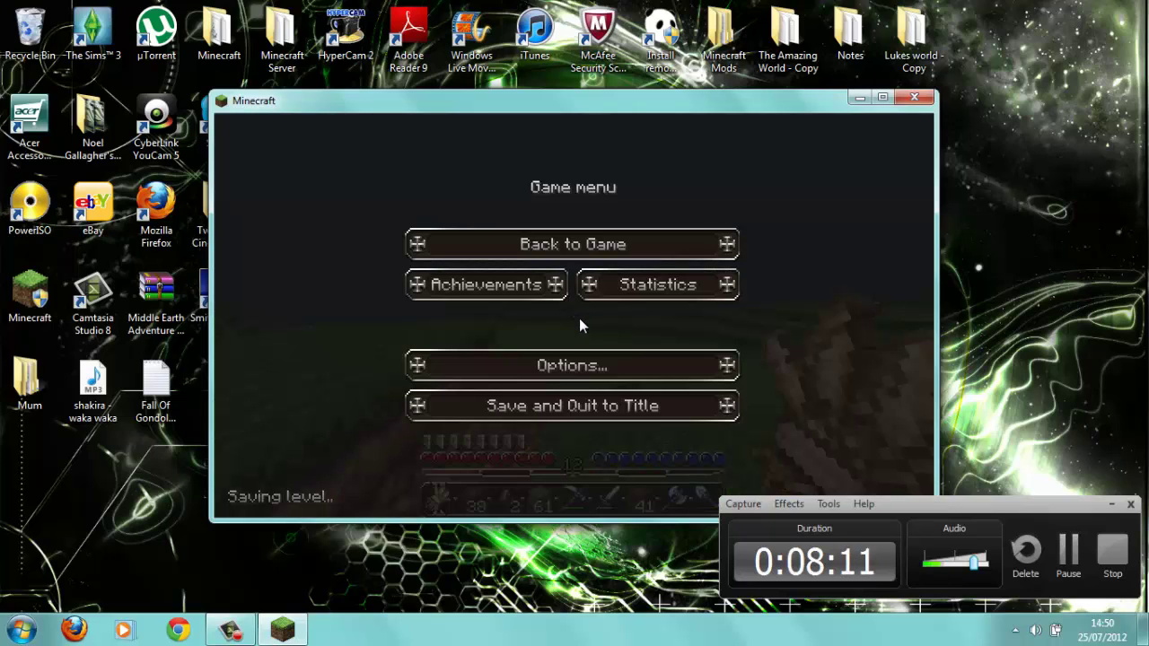